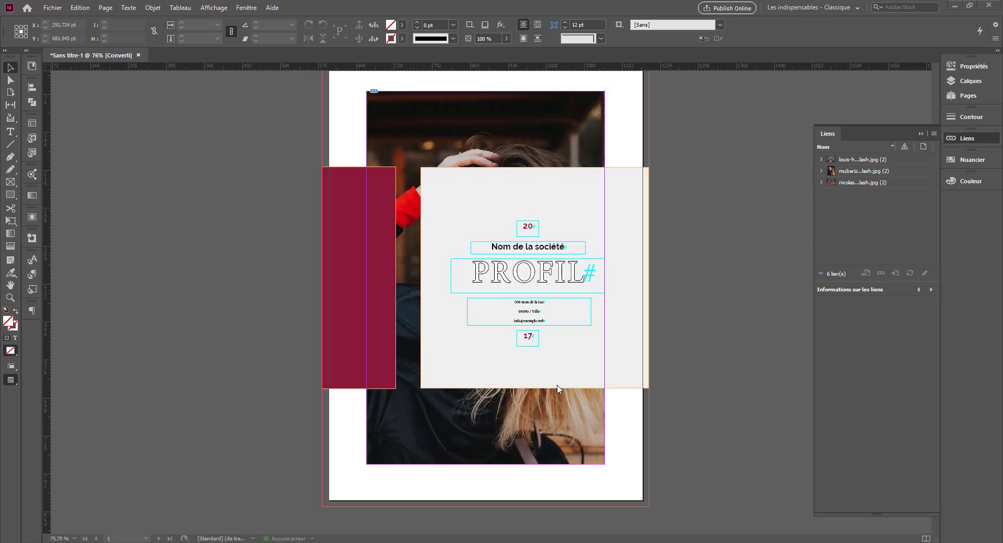
# Sample the crimson fill of the cover page's vertical rectangle with the Eyedropper tool
pyautogui.click(11, 275)
pyautogui.click(12, 275)
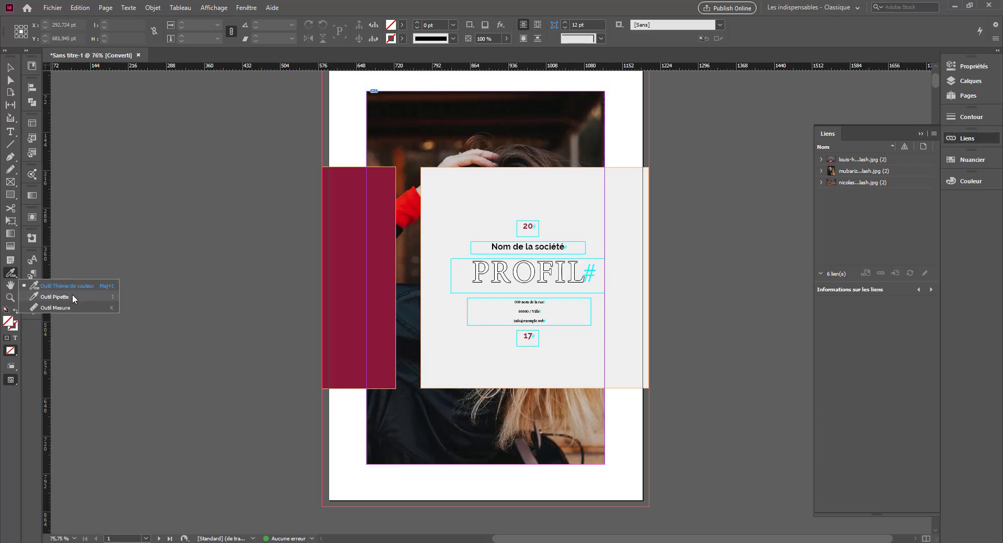
pyautogui.click(76, 288)
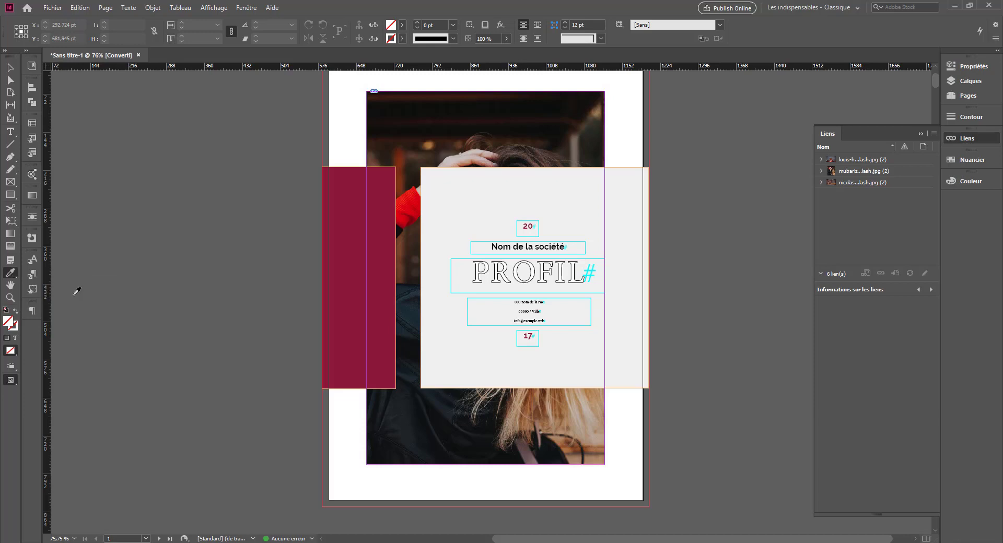
pyautogui.click(337, 263)
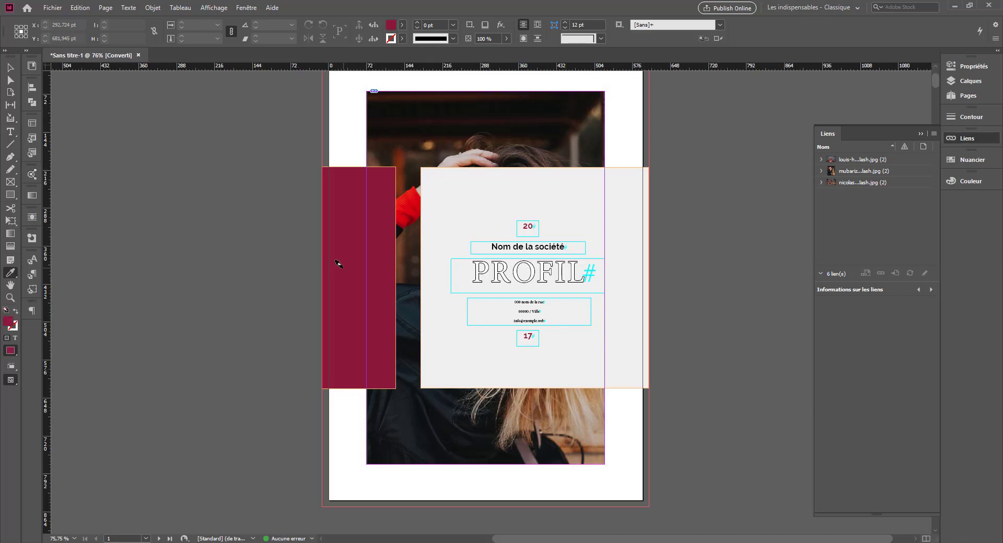
# Reselect the Eyedropper tool and sample the teal fill of the tall rectangle on page 2
pyautogui.click(11, 274)
pyautogui.click(11, 275)
pyautogui.keyDown('alt'); pyautogui.click(10, 276); pyautogui.keyUp('alt')
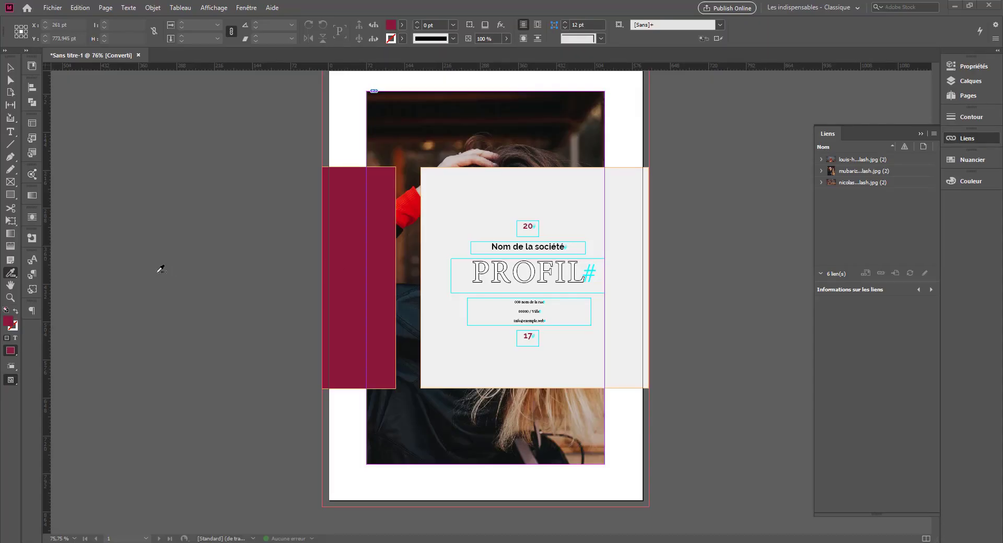
pyautogui.click(11, 276)
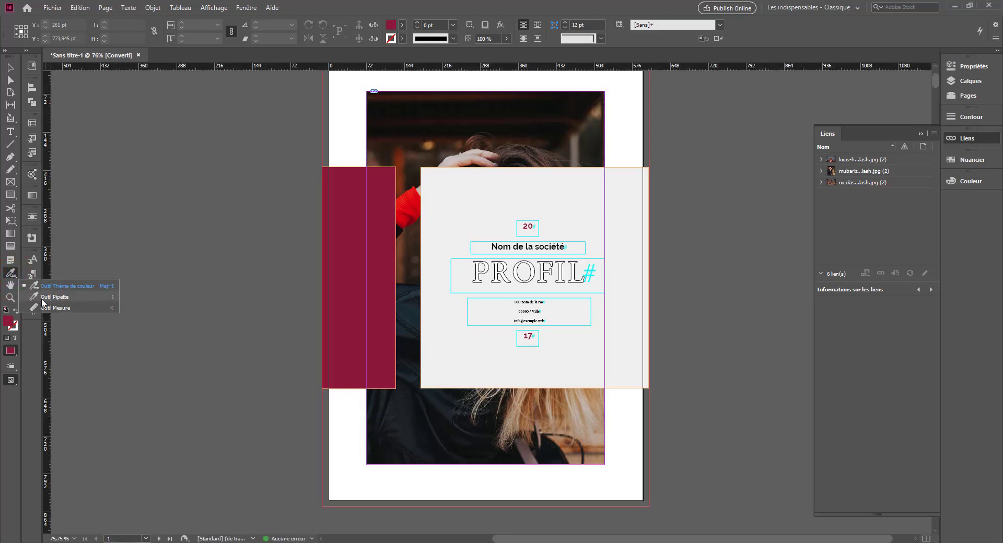
pyautogui.click(48, 297)
pyautogui.scroll(-5, 266, 320)
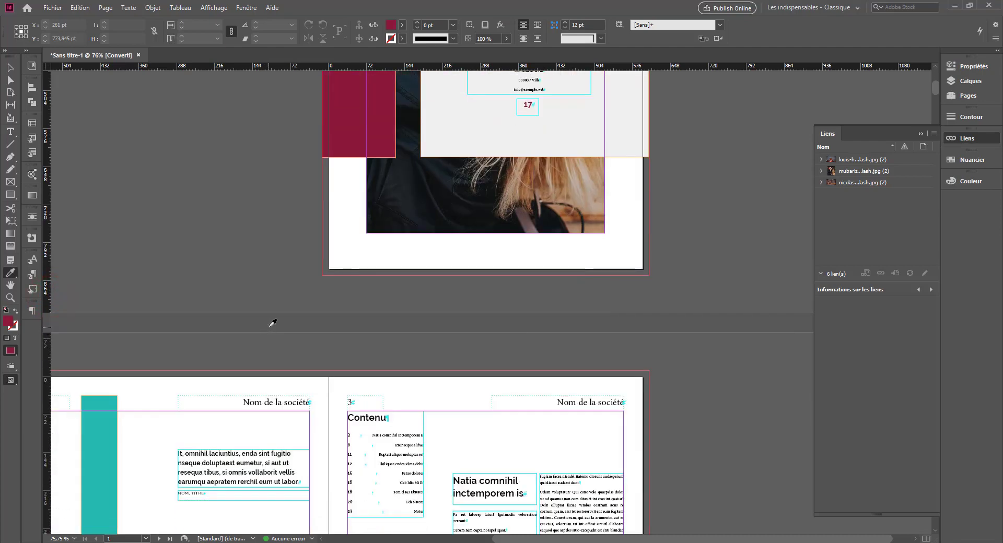
pyautogui.scroll(-5, 259, 289)
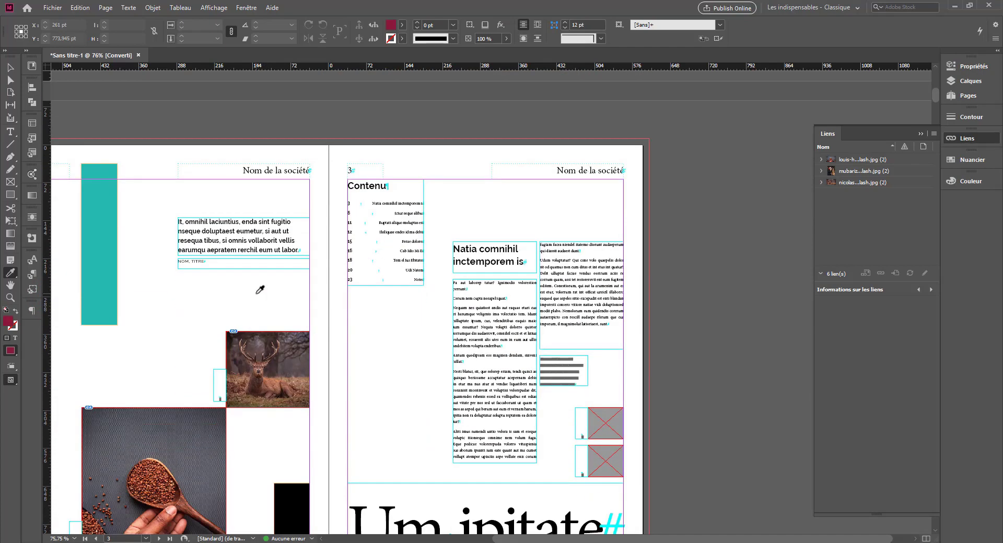
pyautogui.hscroll(-3, 580, 541)
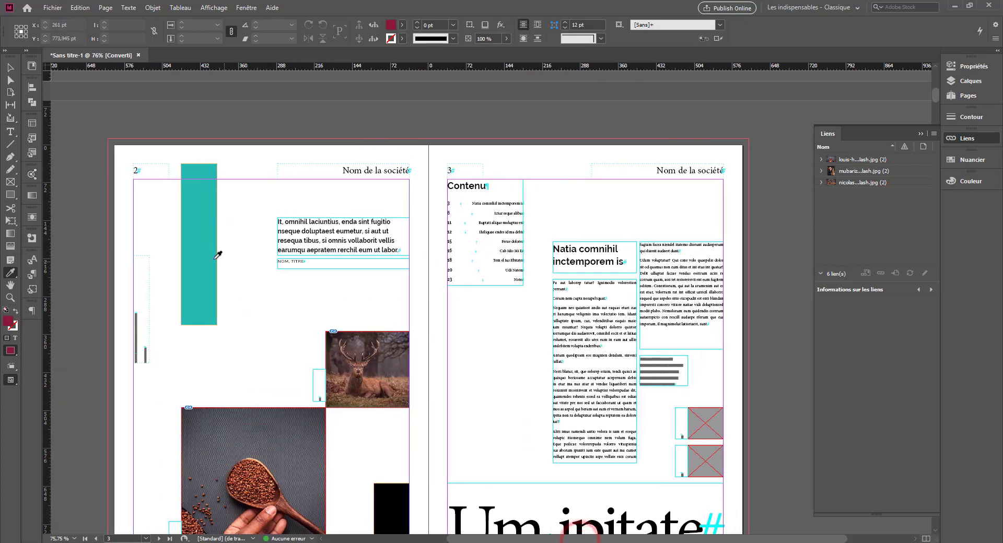
pyautogui.click(200, 254)
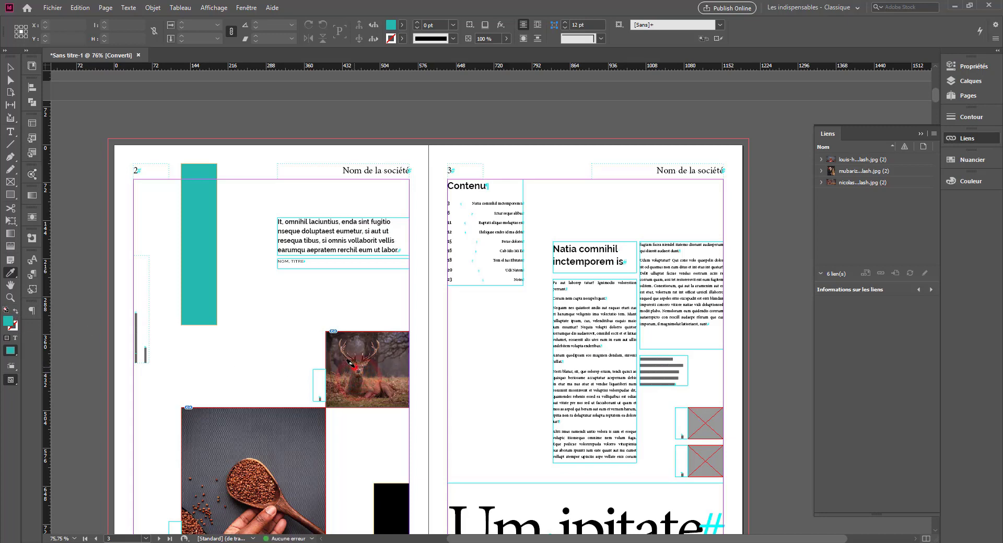
# Try to apply the sampled teal to the deer photo and the spoon photo on page 2
pyautogui.click(382, 350)
pyautogui.scroll(-3, 382, 371)
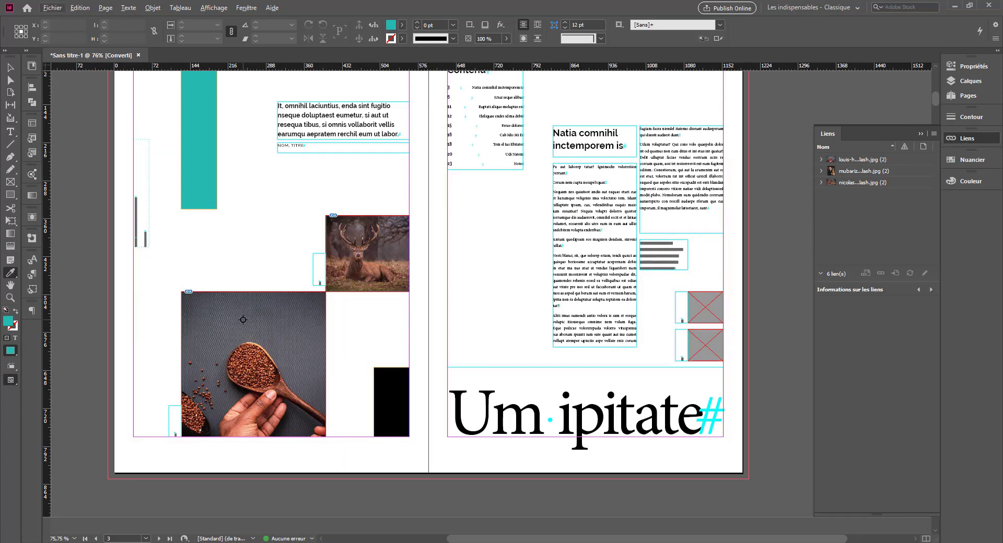
pyautogui.click(358, 254)
pyautogui.click(240, 317)
pyautogui.click(214, 317)
pyautogui.click(205, 338)
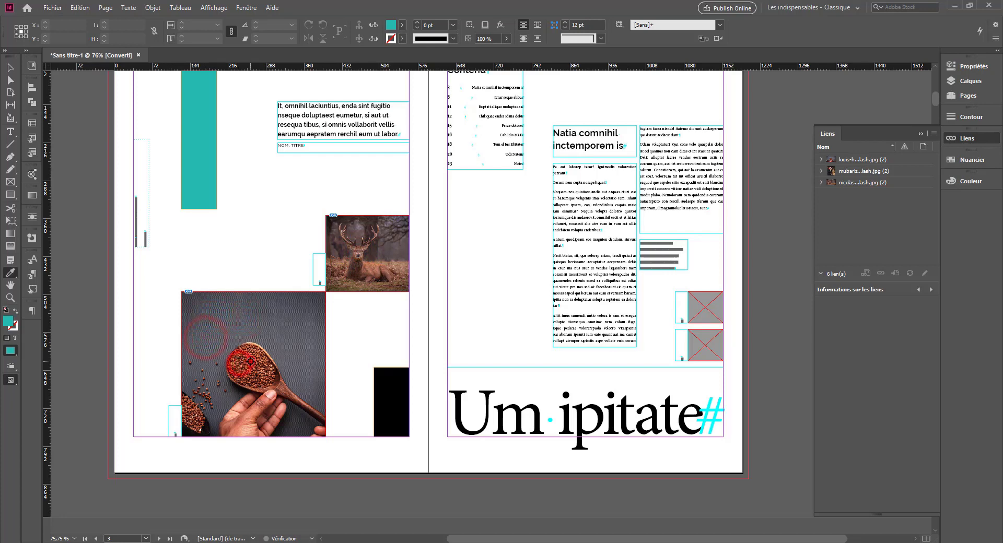
pyautogui.click(387, 260)
# Fill the black rectangle on page 2 with the sampled teal twice, undoing the fill each time
pyautogui.click(396, 385)
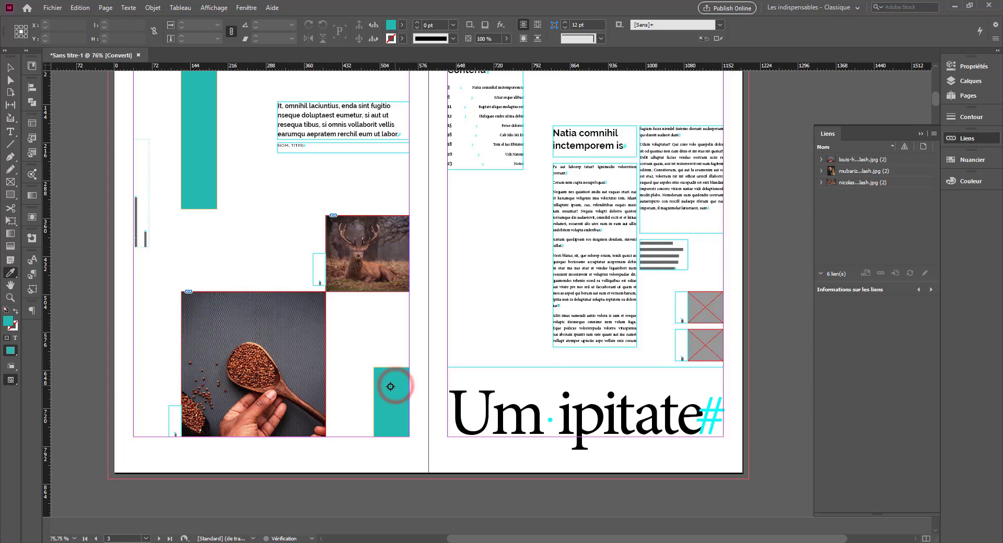
pyautogui.hotkey('ctrl', 'z')
pyautogui.click(385, 387)
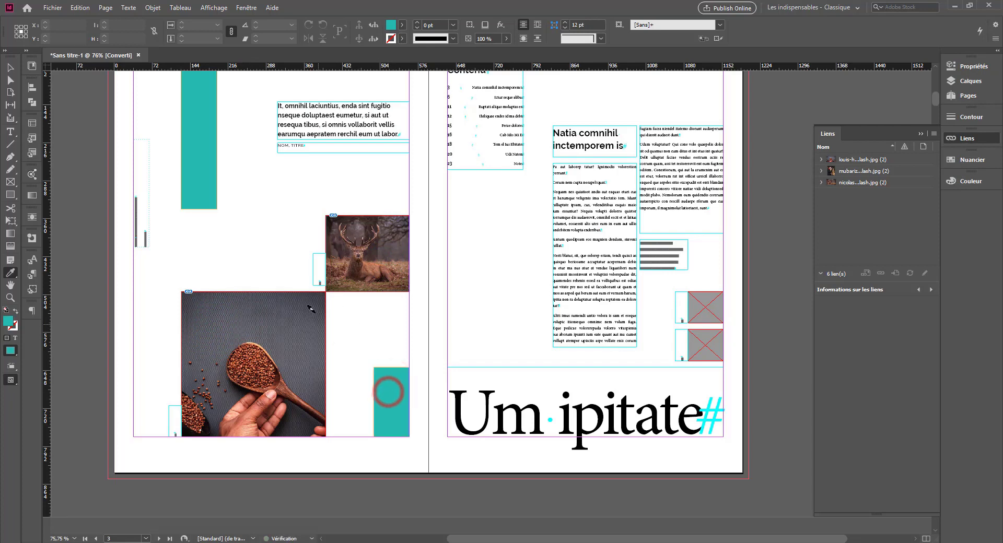
pyautogui.hotkey('ctrl', 'z')
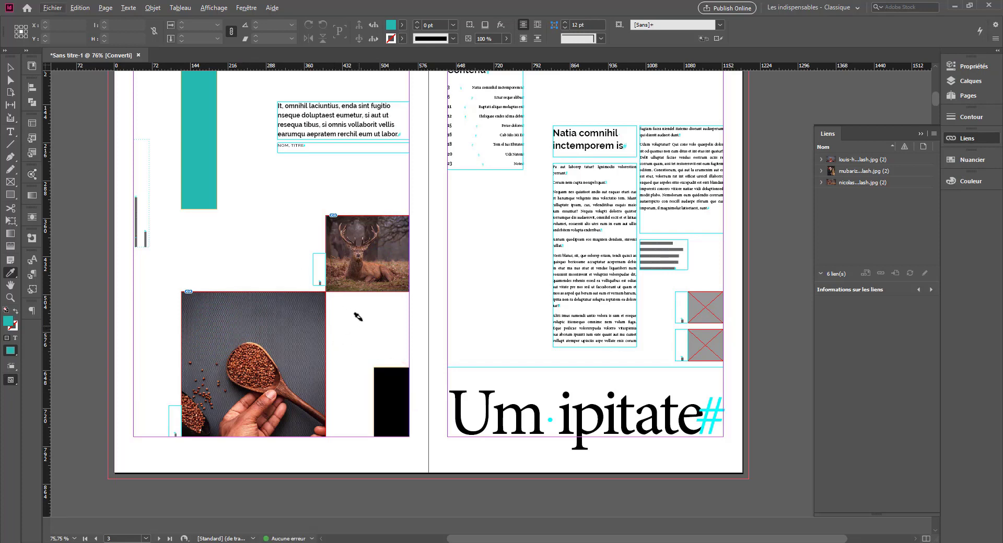
# Sample several brown tones from the deer photo, and reload the teal from page 2's tall rectangle
pyautogui.click(374, 271)
pyautogui.keyDown('alt'); pyautogui.click(361, 235); pyautogui.keyUp('alt')
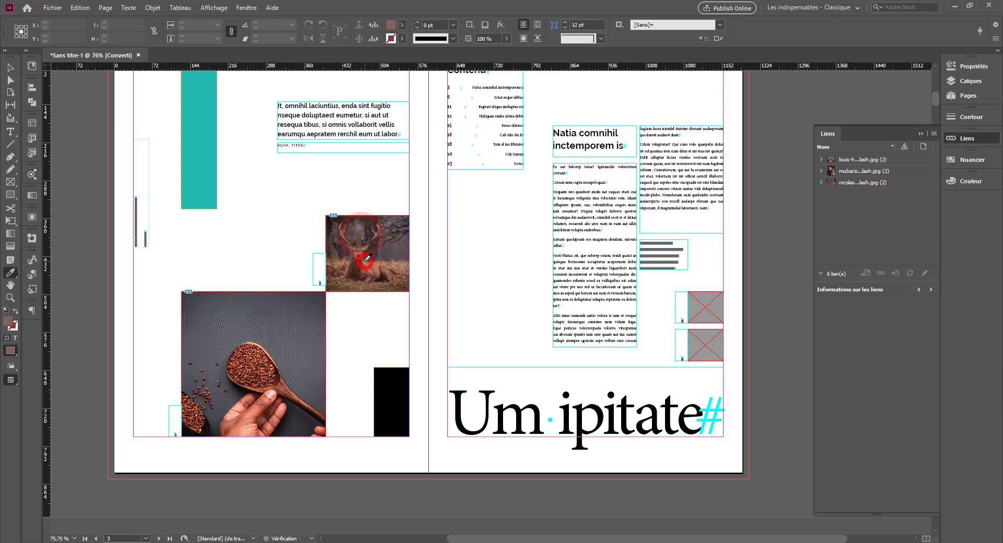
pyautogui.click(203, 174)
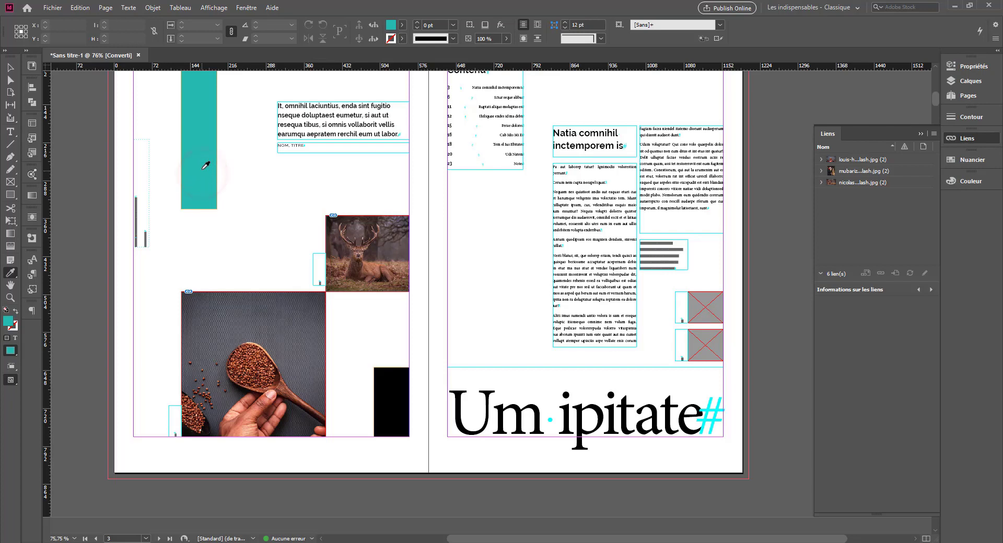
pyautogui.click(369, 253)
pyautogui.click(365, 271)
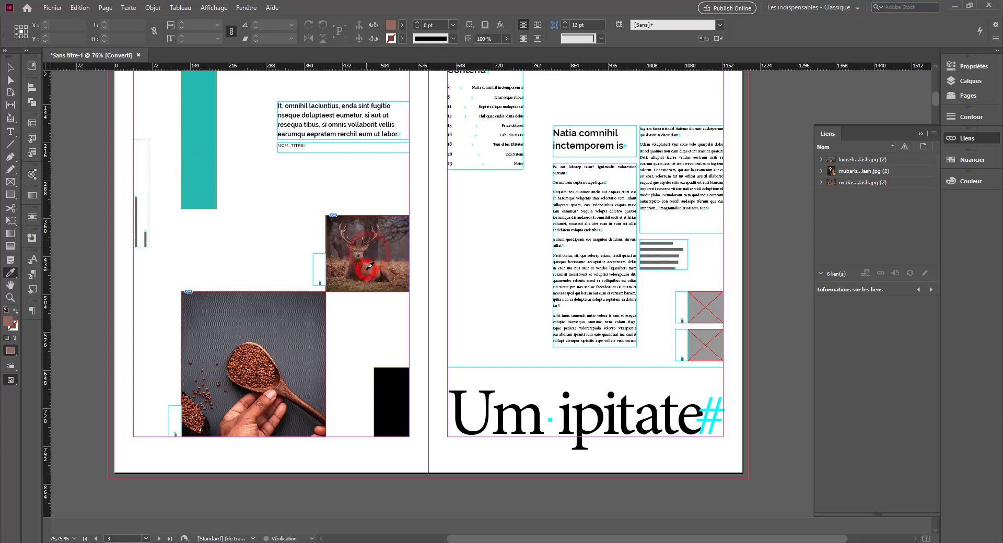
pyautogui.click(346, 240)
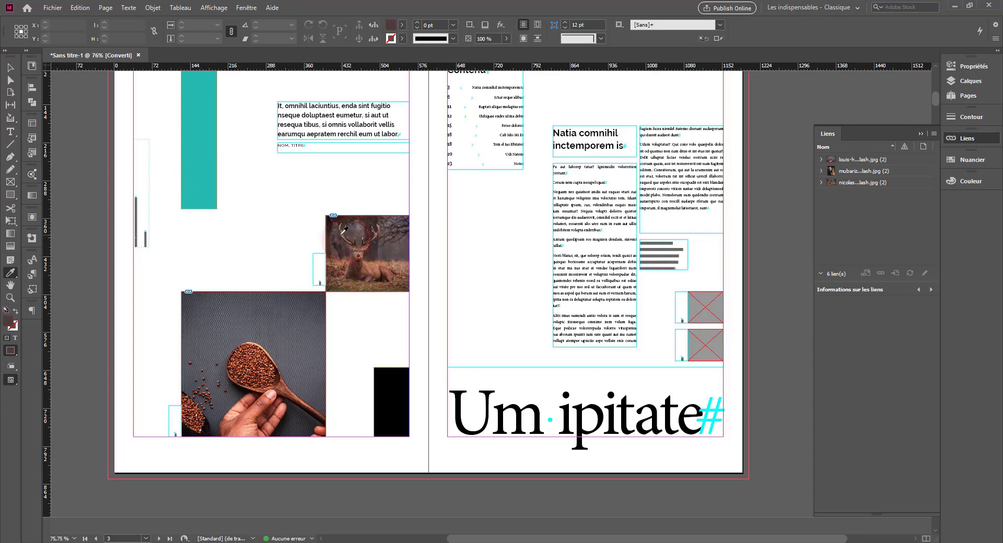
pyautogui.click(192, 167)
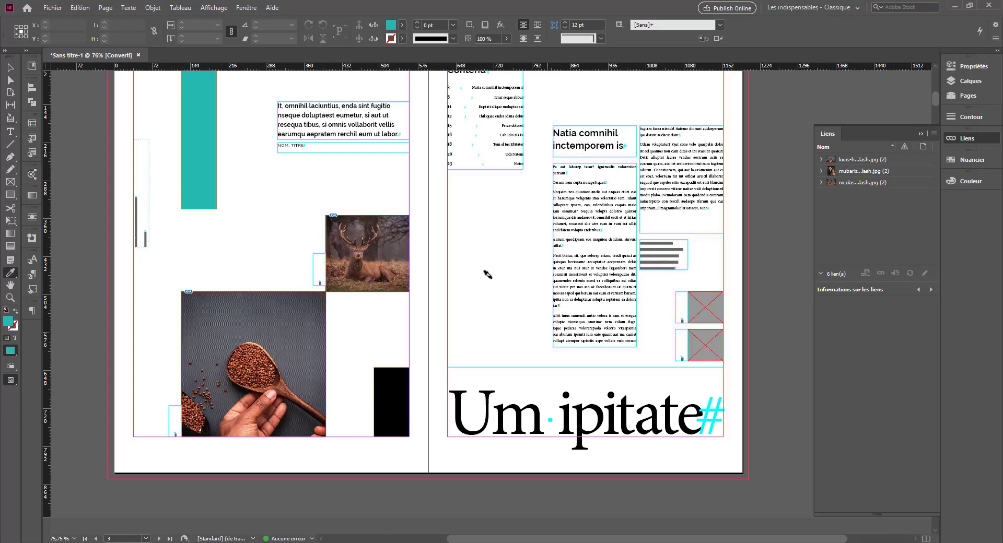
# Apply the teal to the black rectangle on page 2 and try it on page 3's large title and "Natia comnihil" heading
pyautogui.click(383, 393)
pyautogui.click(501, 409)
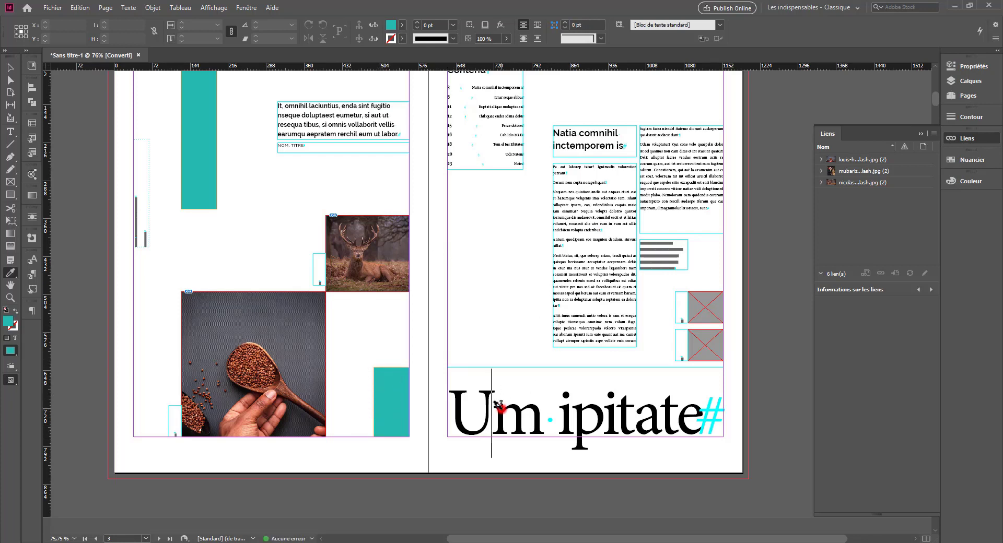
pyautogui.click(501, 409)
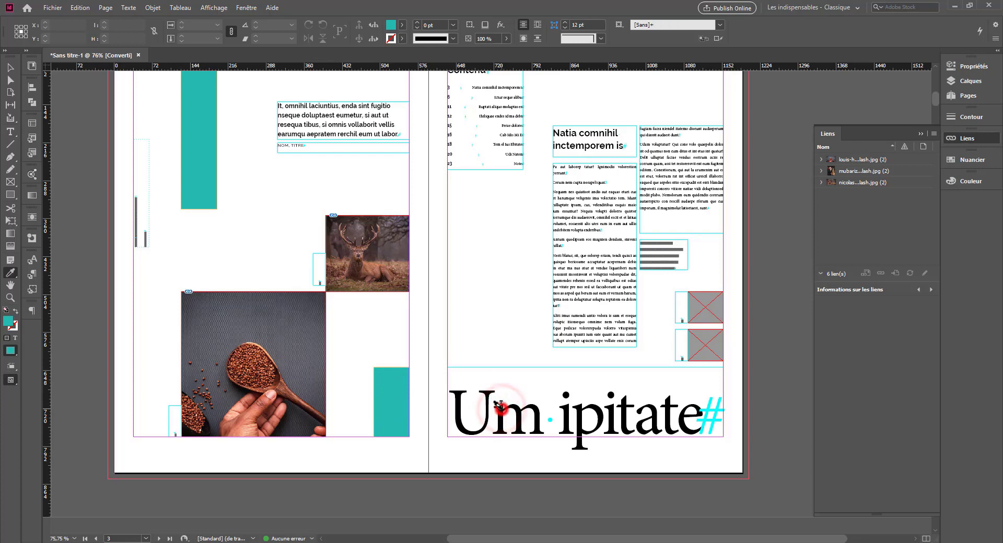
pyautogui.click(589, 132)
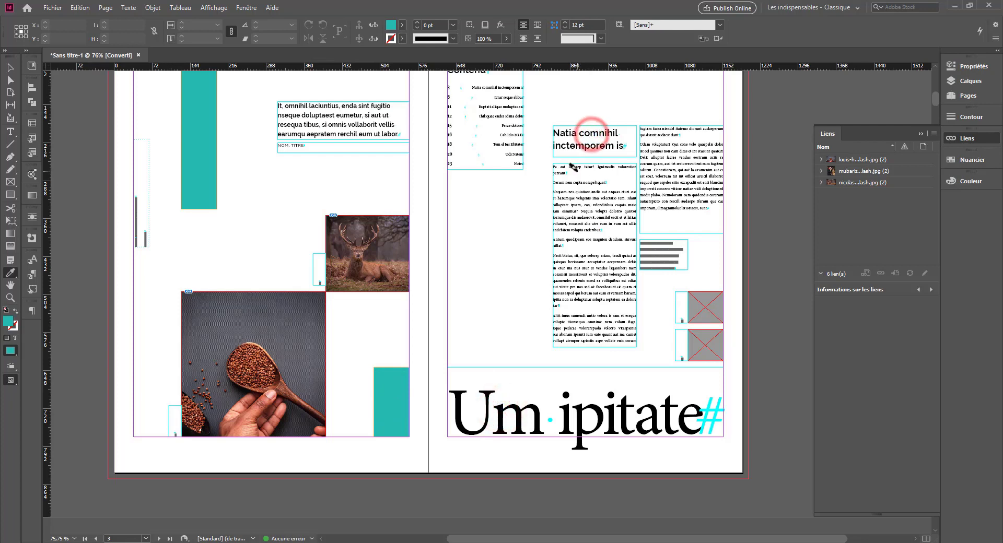
# Fill page 3's two empty image frames and long body-text column with teal, undoing the fill on the small striped frame
pyautogui.click(702, 308)
pyautogui.click(697, 344)
pyautogui.click(659, 255)
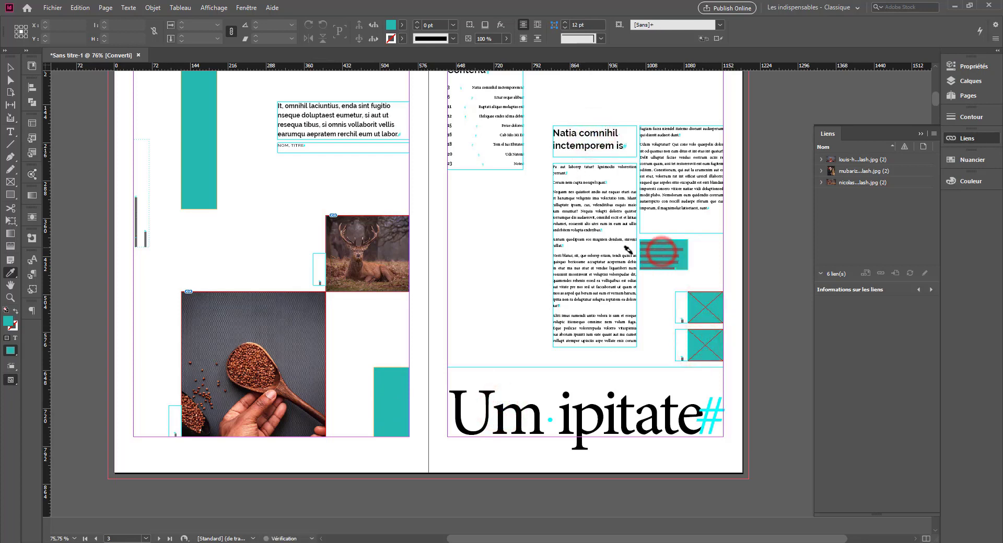
pyautogui.hotkey('ctrl', 'z')
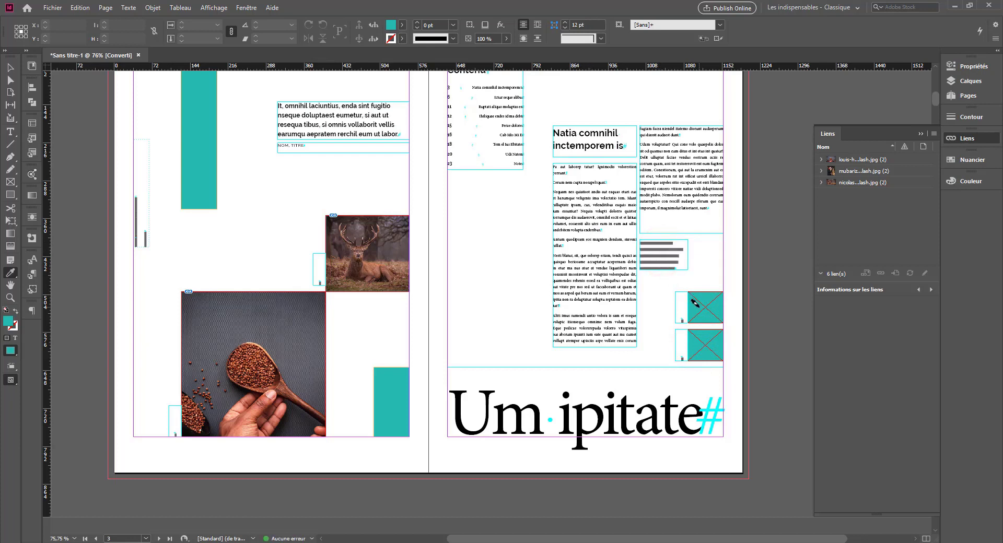
pyautogui.click(620, 241)
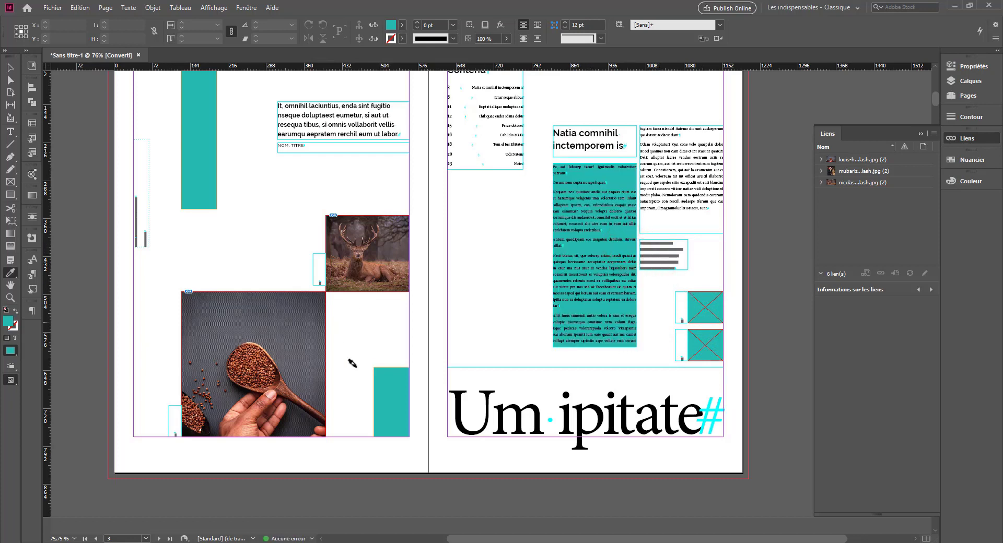
# Try again to apply the teal to the spoon and deer photos on page 2
pyautogui.click(298, 310)
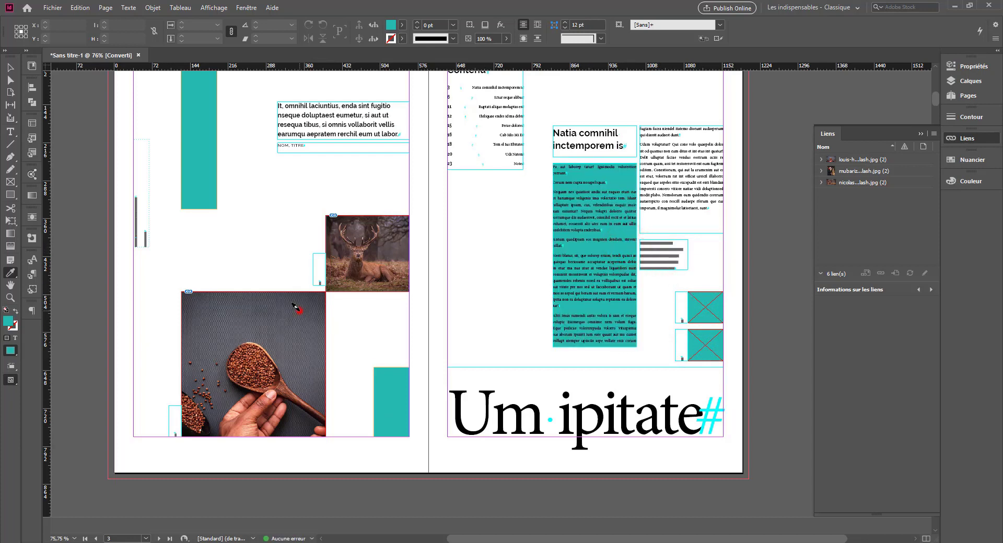
pyautogui.click(362, 223)
pyautogui.click(348, 252)
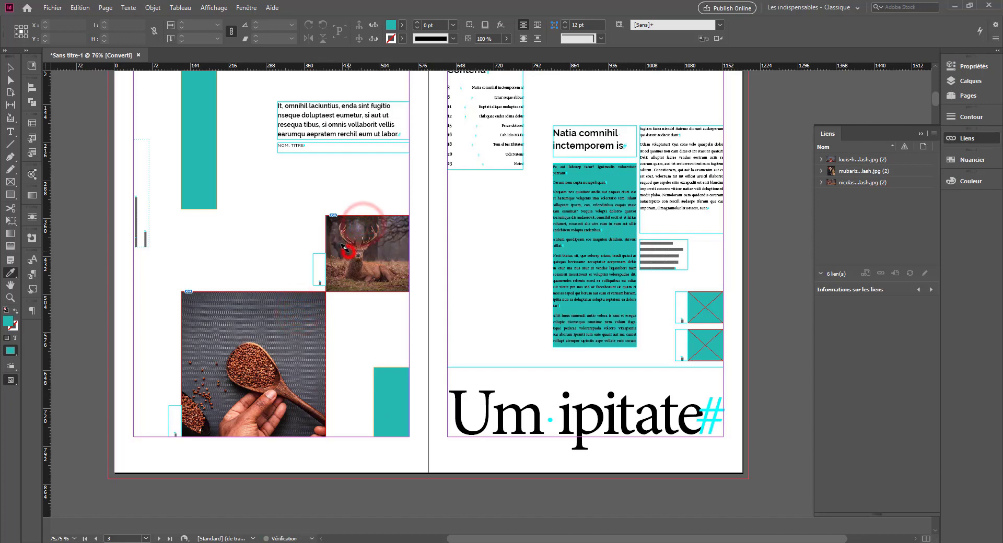
pyautogui.click(265, 324)
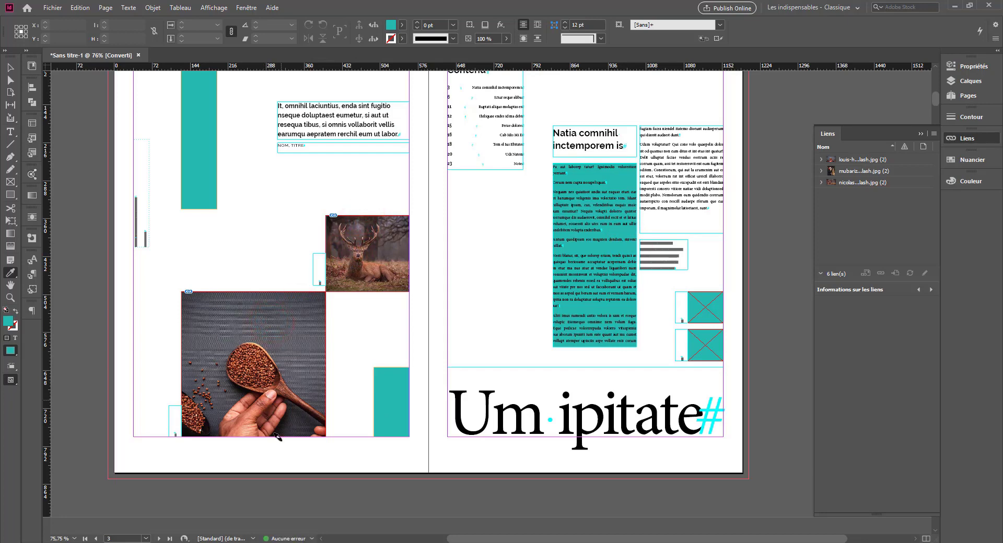
pyautogui.scroll(10, 265, 324)
pyautogui.click(478, 163)
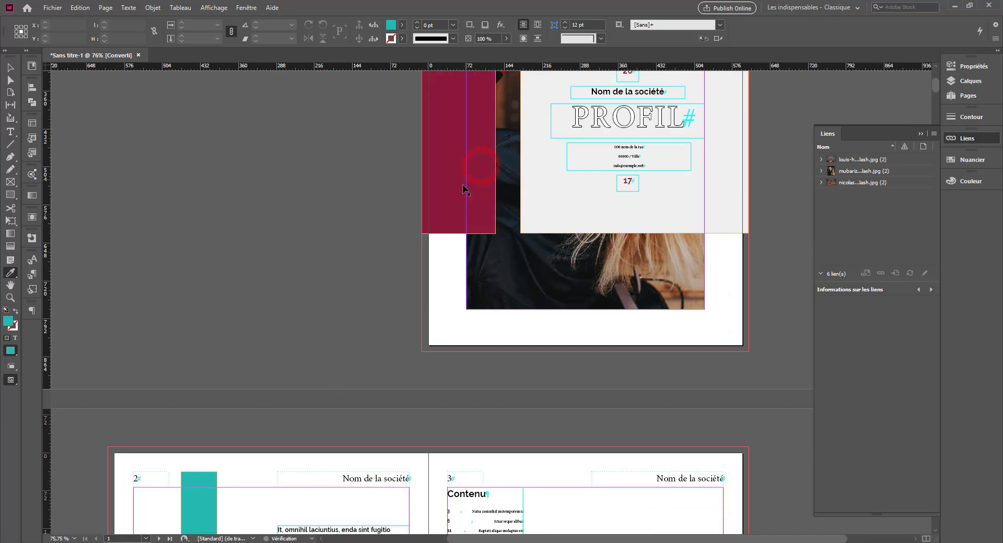
pyautogui.scroll(-10, 269, 429)
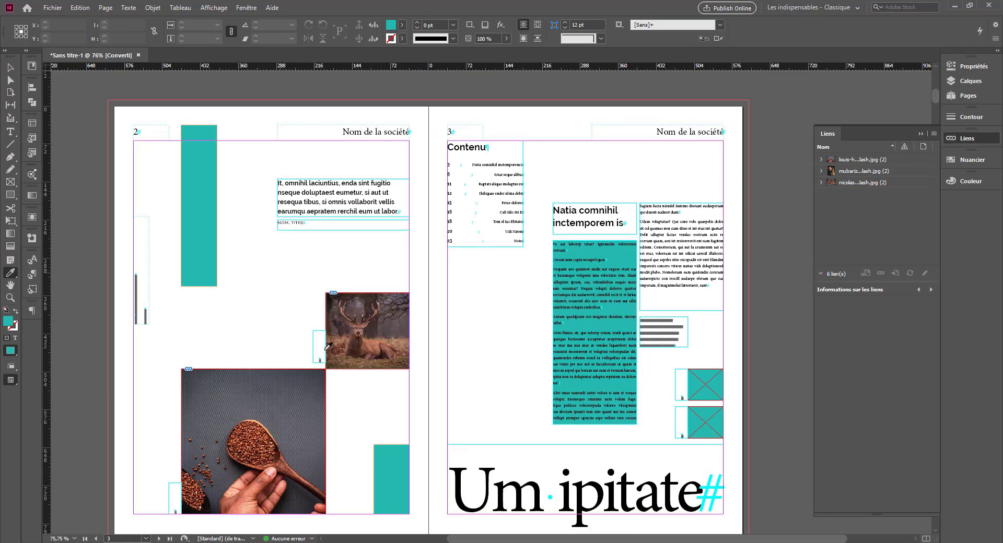
pyautogui.scroll(-3, 268, 407)
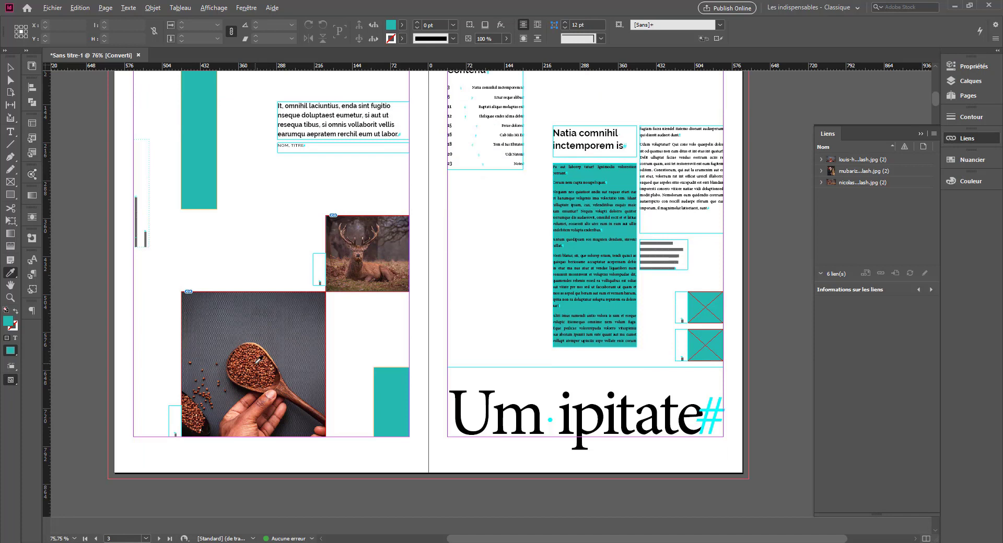
# Sample colours from the spoon and deer photos, and apply the deer photo's dark reddish brown to both teal rectangles on page 2
pyautogui.click(263, 315)
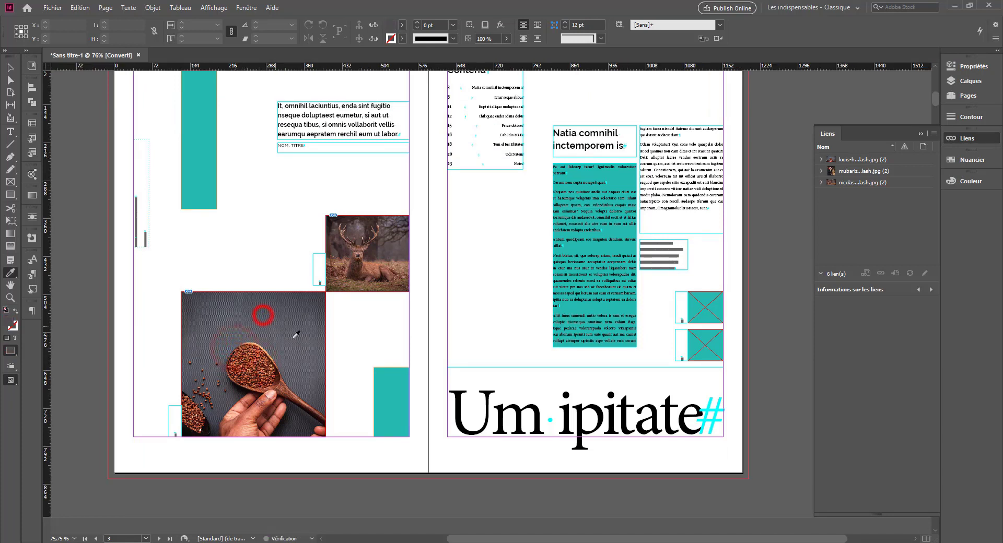
pyautogui.click(288, 393)
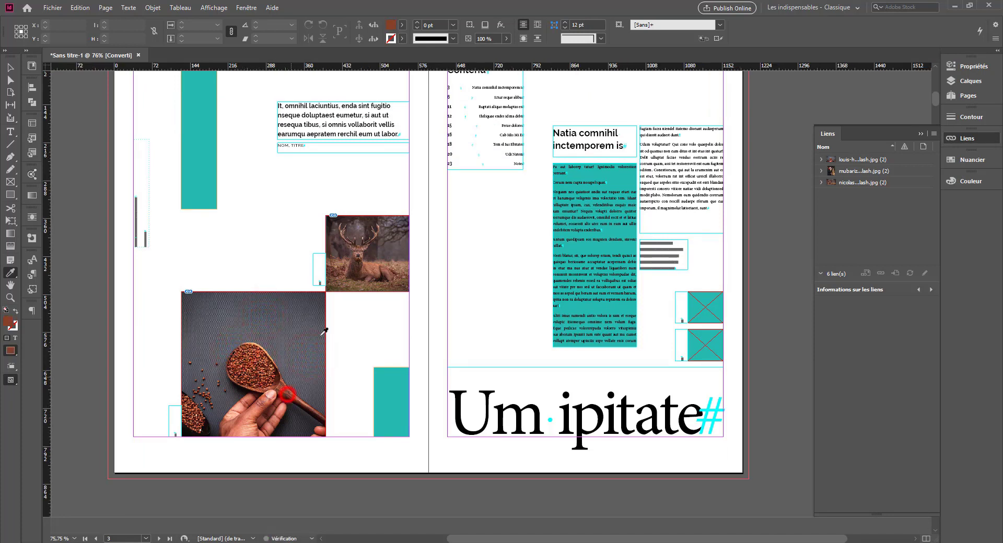
pyautogui.click(368, 263)
pyautogui.click(375, 282)
pyautogui.click(202, 153)
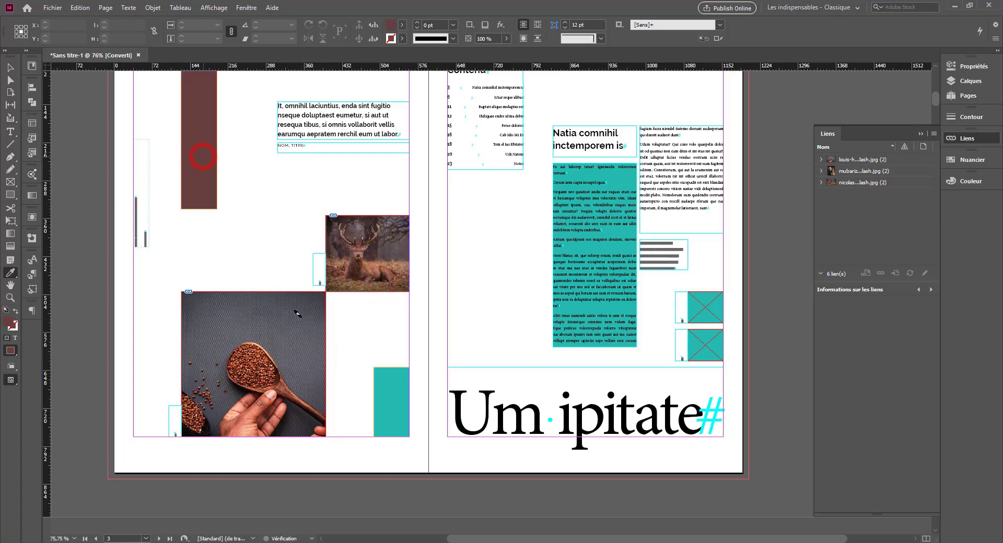
pyautogui.click(382, 386)
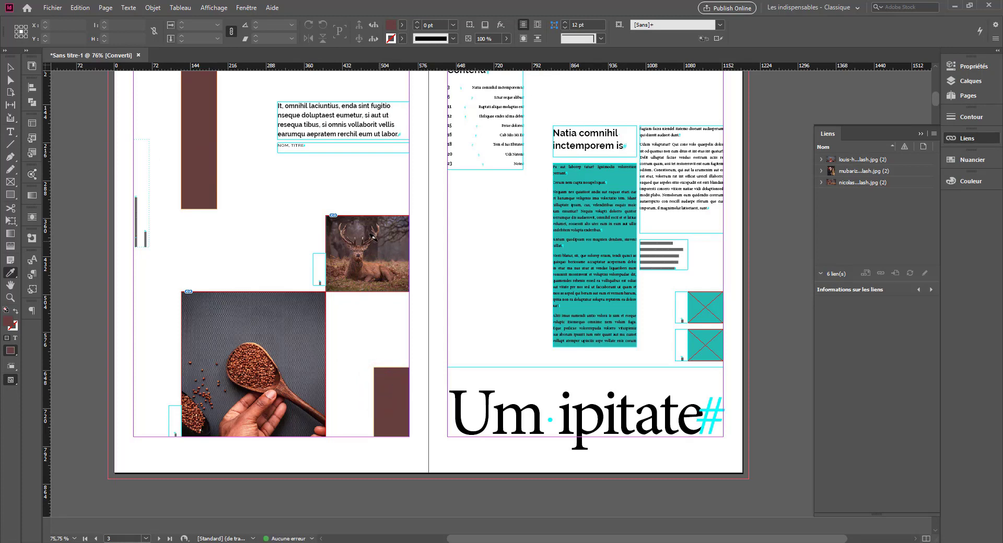
# Switch to the Color Theme tool and extract colour themes from the spoon photo and the deer photo on page 2
pyautogui.click(280, 332)
pyautogui.click(207, 153)
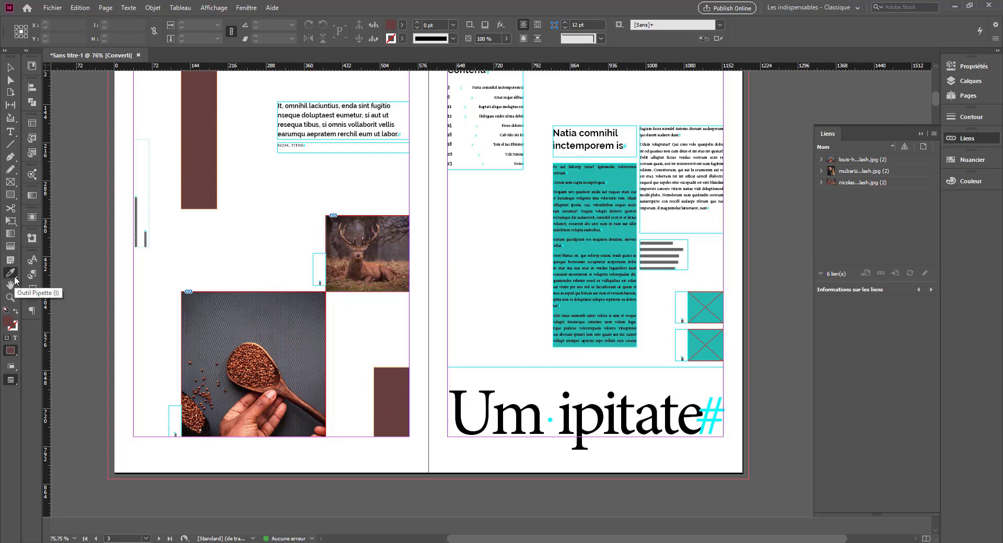
pyautogui.moveTo(11, 275); pyautogui.dragTo(62, 287)
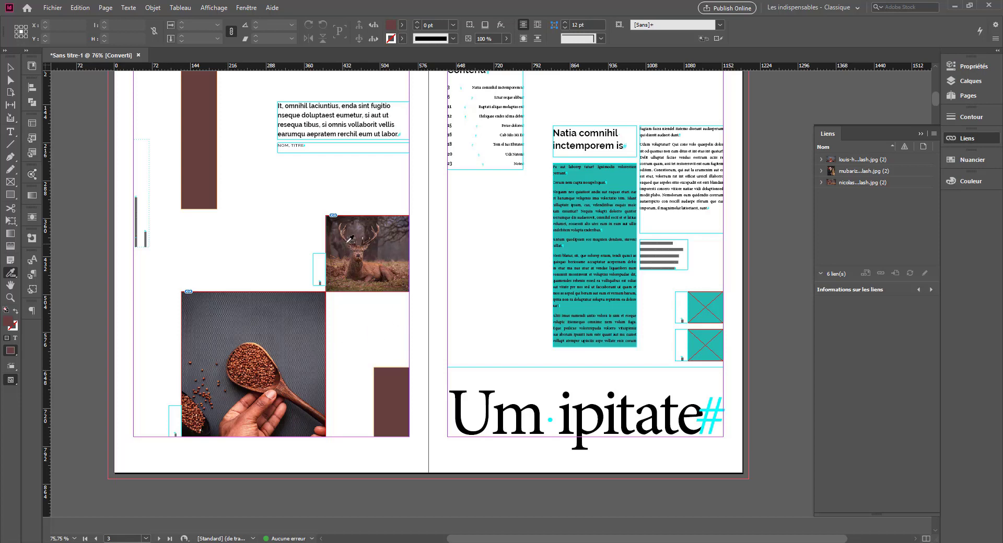
pyautogui.click(281, 325)
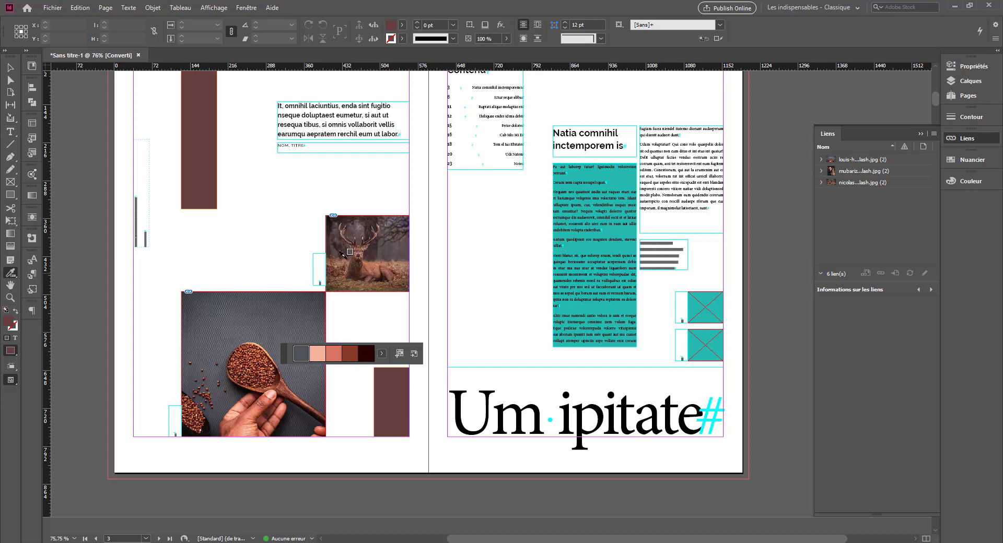
pyautogui.click(363, 230)
# Extract a colour theme from the cover artwork on page 1
pyautogui.scroll(5, 402, 333)
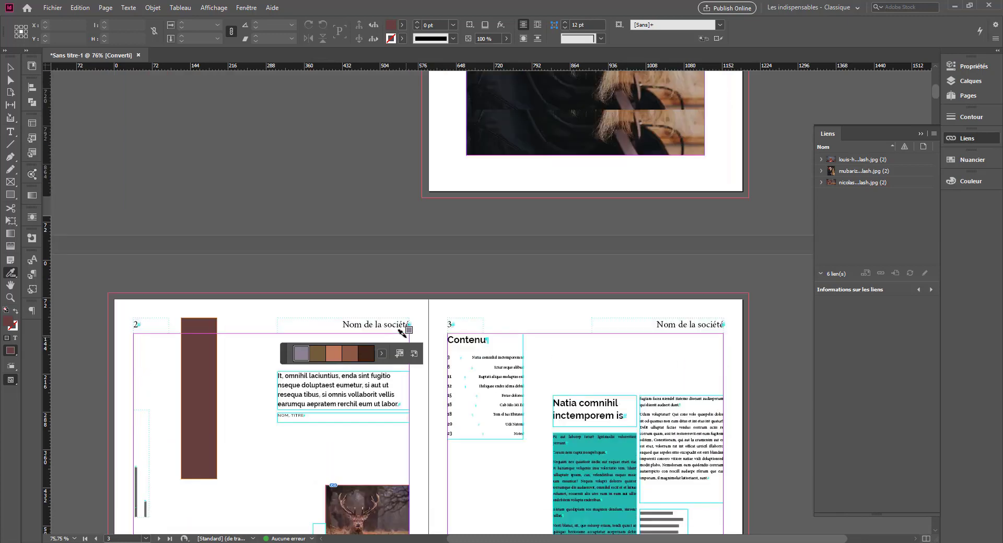
pyautogui.scroll(4, 402, 333)
pyautogui.click(524, 328)
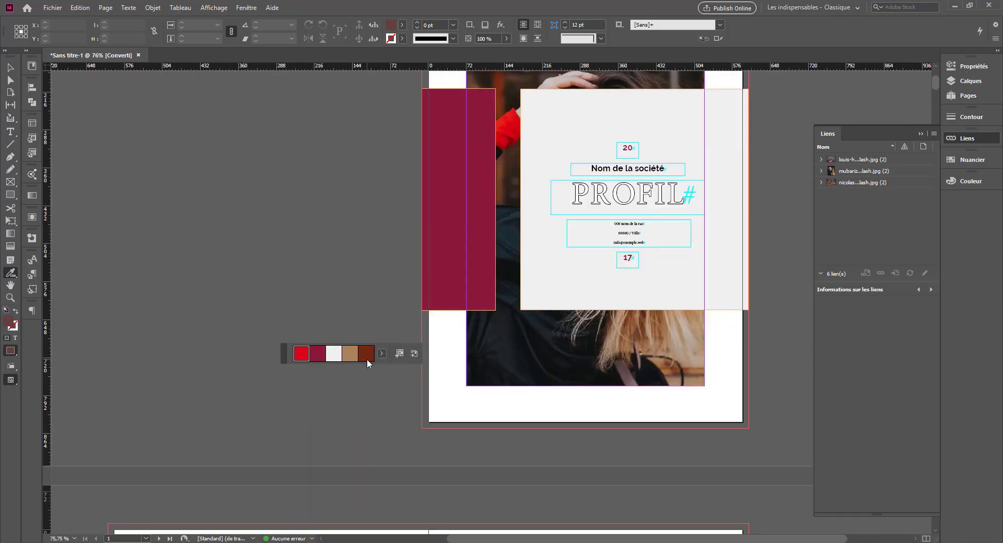
# Apply the bright red from the cover's theme to both brown rectangles on page 2
pyautogui.scroll(-8, 242, 371)
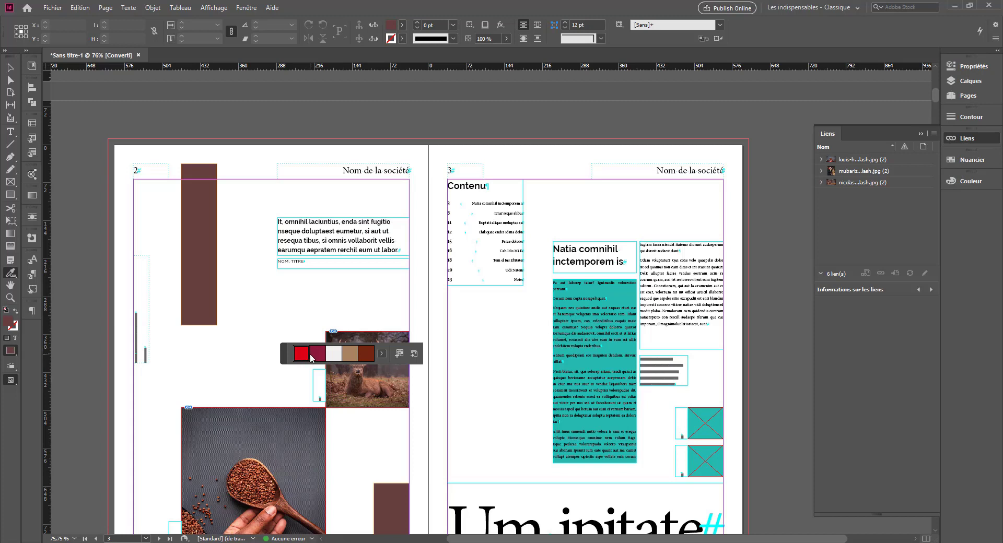
pyautogui.click(350, 354)
pyautogui.click(307, 356)
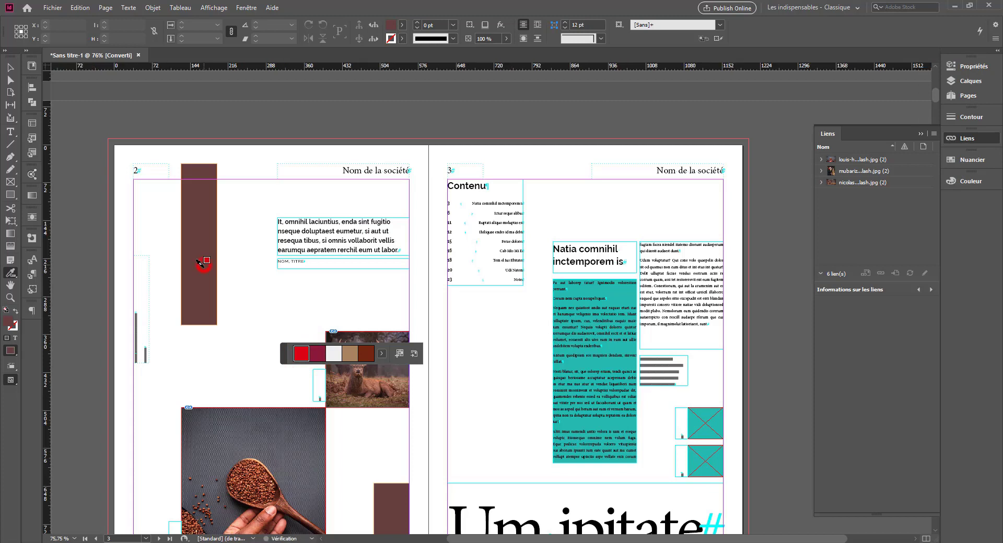
pyautogui.click(201, 260)
pyautogui.click(393, 505)
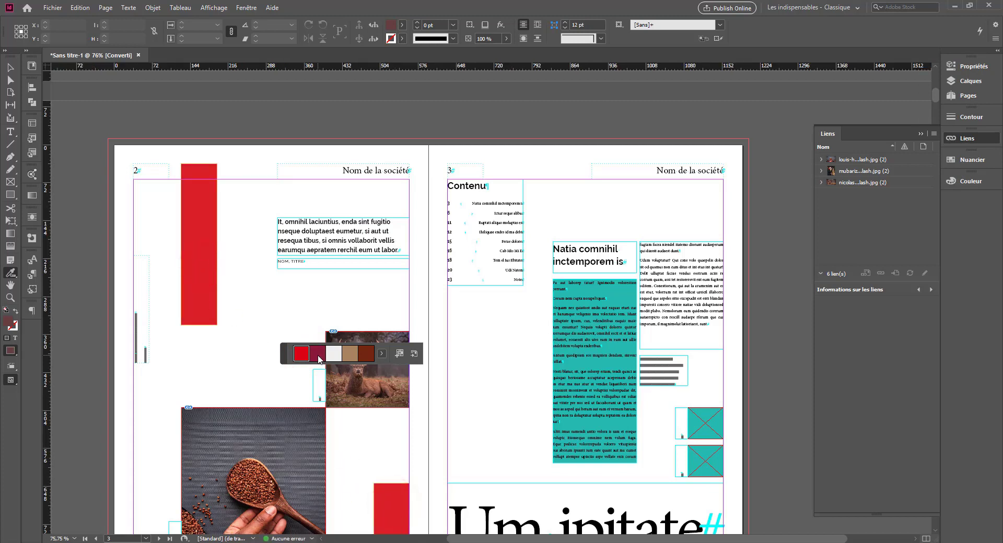
# Recolour both page 2 rectangles with the burgundy from the cover's theme
pyautogui.click(319, 359)
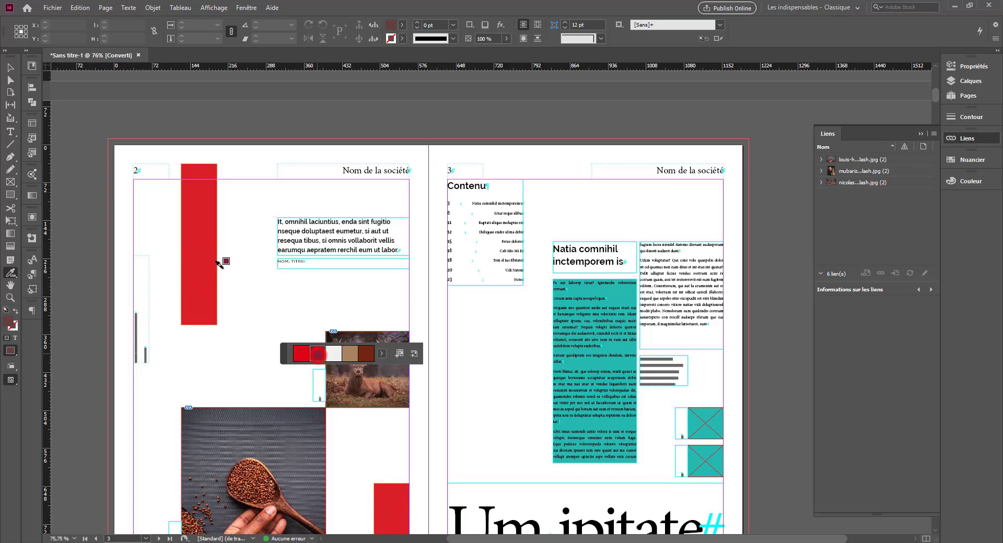
pyautogui.click(184, 248)
pyautogui.click(383, 485)
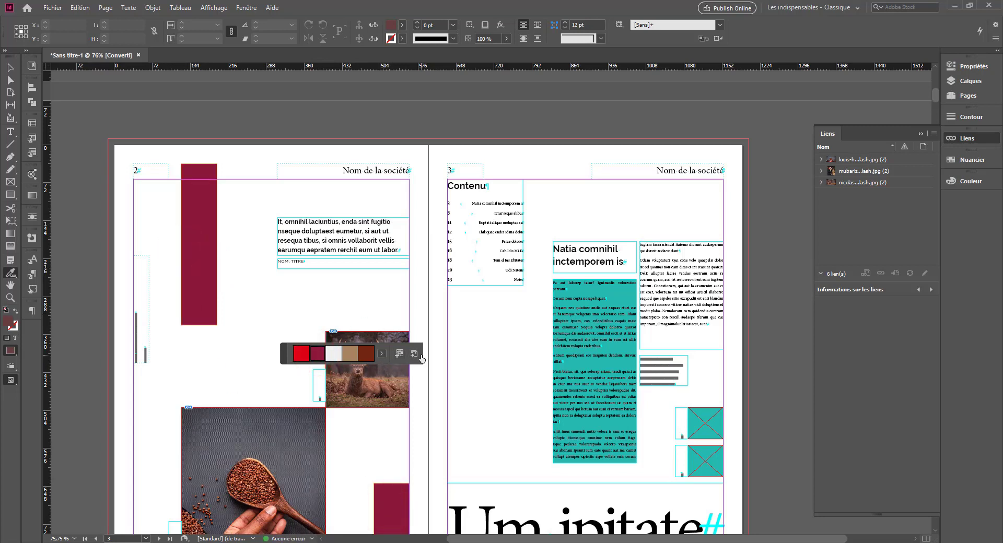
# Look at the alternative moods offered for the extracted theme, such as Clair, Foncé and Éteinte, without choosing another one
pyautogui.click(382, 356)
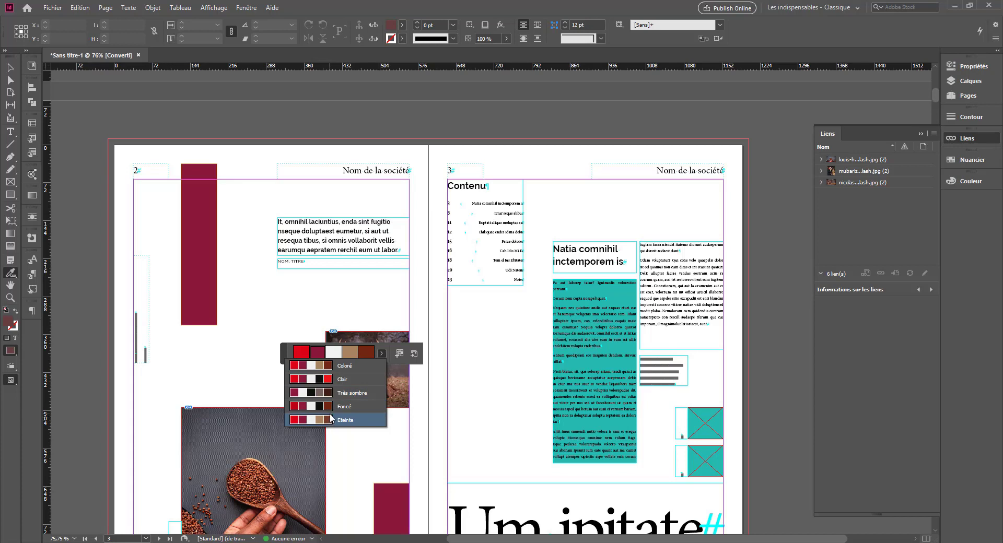
pyautogui.click(381, 353)
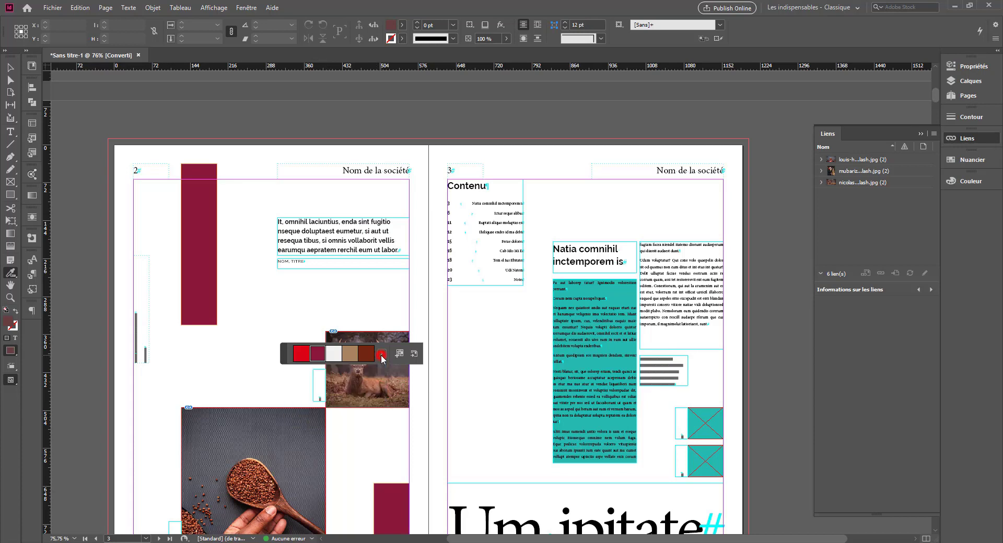
pyautogui.click(303, 359)
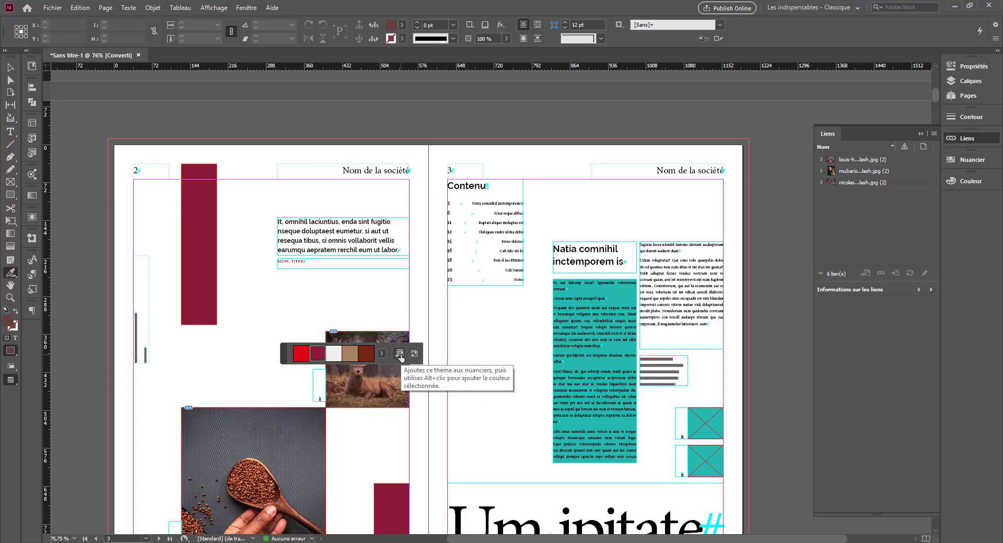
# Add the cover's colour theme to the document swatches and delete the resulting Coloré_Thème group
pyautogui.click(972, 159)
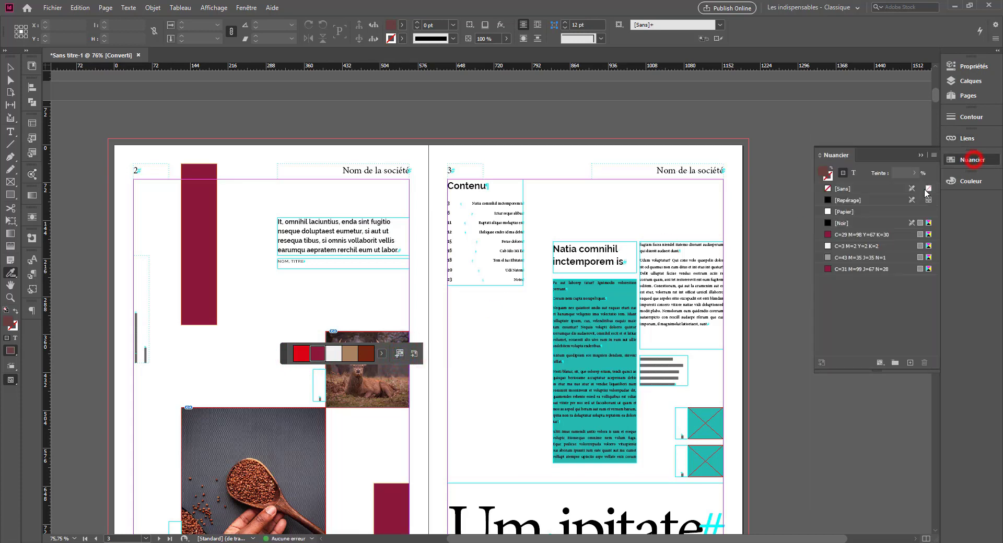
pyautogui.click(395, 355)
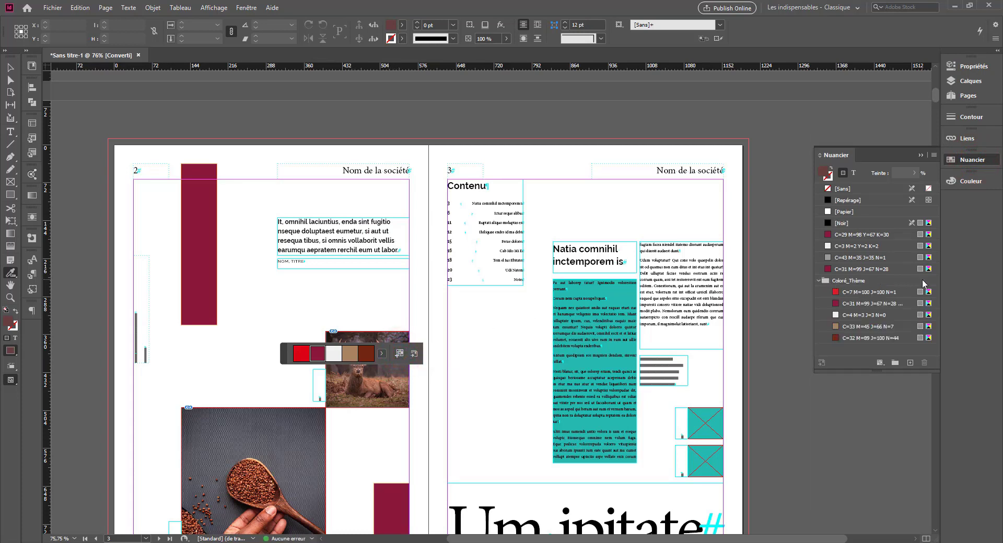
pyautogui.click(831, 284)
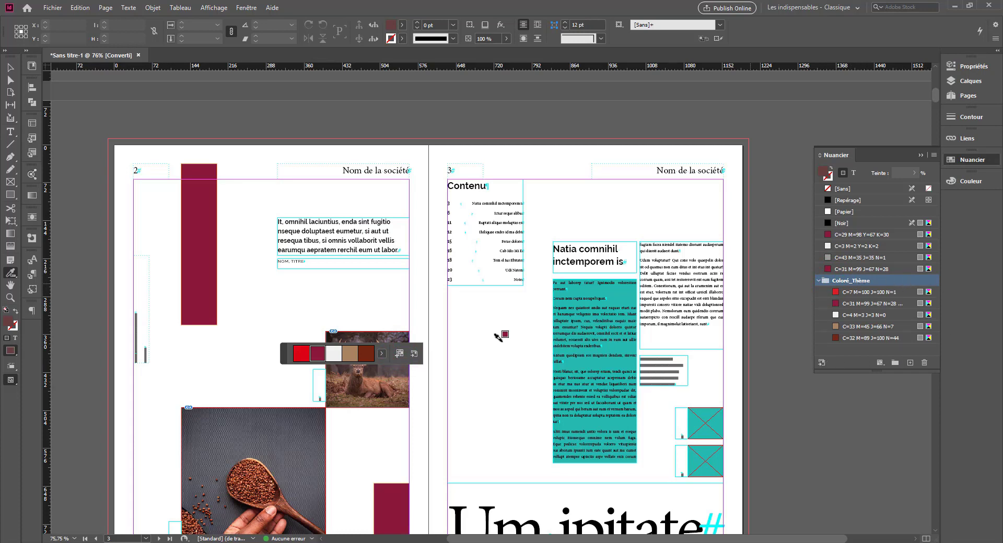
pyautogui.click(924, 363)
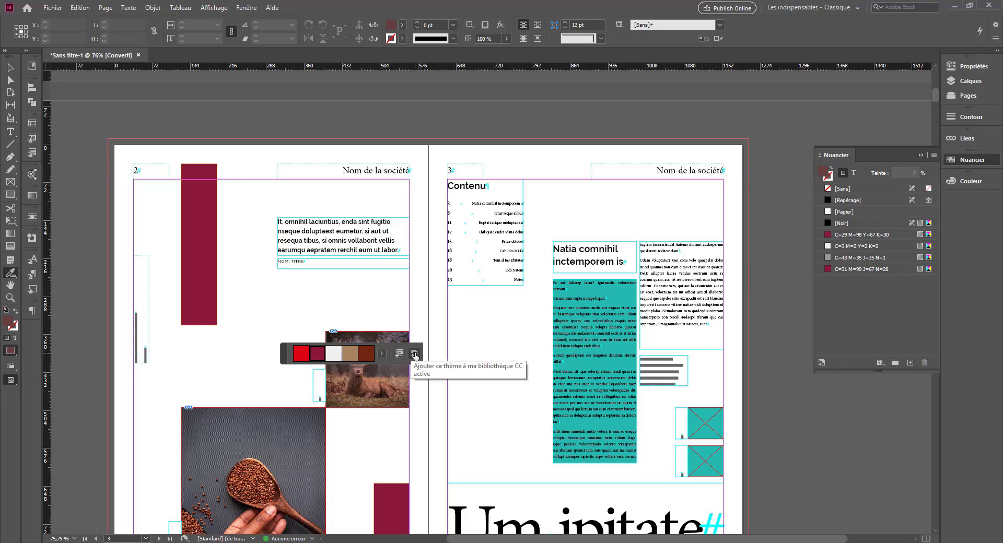
# View the contents of the active CC library and close it again
pyautogui.click(26, 67)
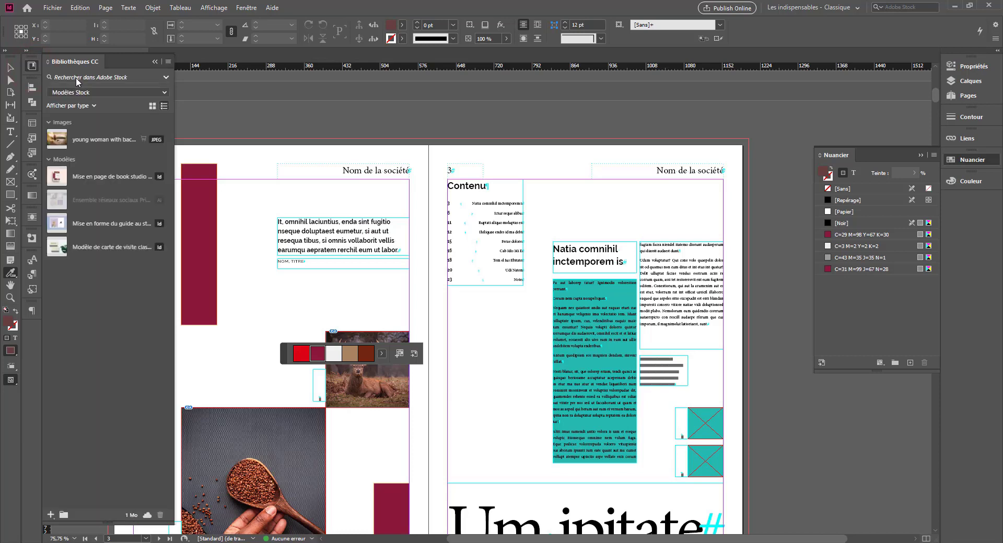
pyautogui.click(31, 65)
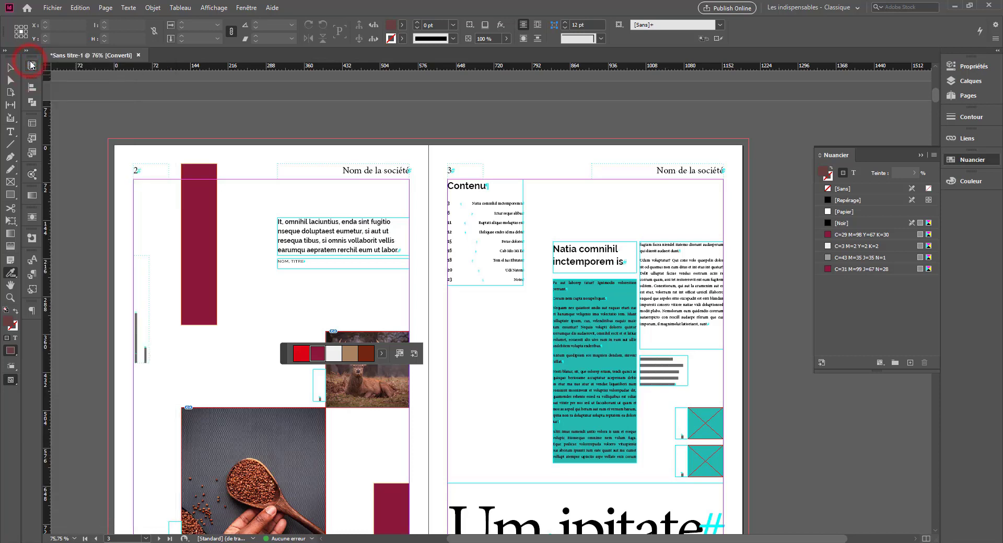
# Extract colour themes from the large white text and the deer photo on page 4
pyautogui.scroll(-15, 275, 378)
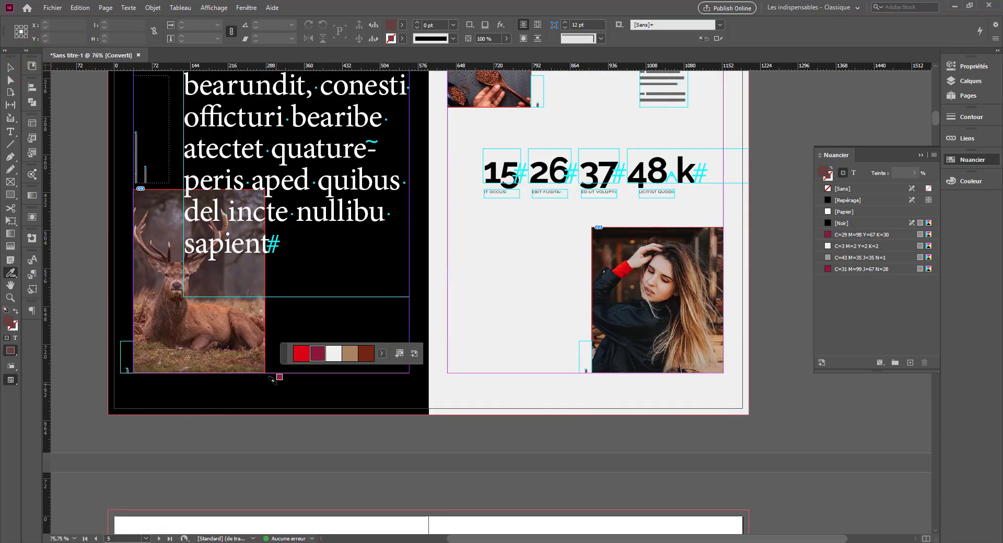
pyautogui.scroll(-12, 277, 385)
pyautogui.scroll(14, 276, 385)
pyautogui.scroll(-1, 276, 385)
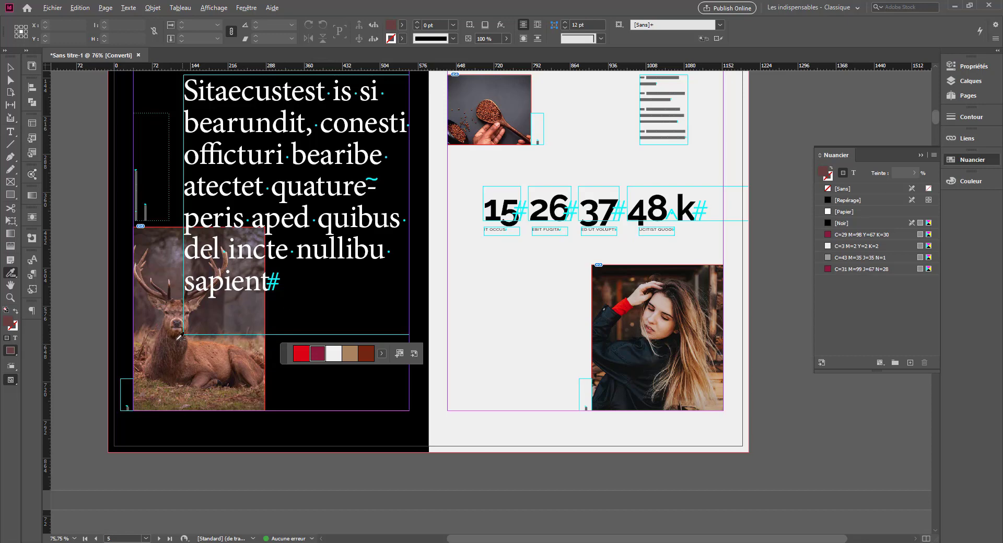
pyautogui.click(193, 320)
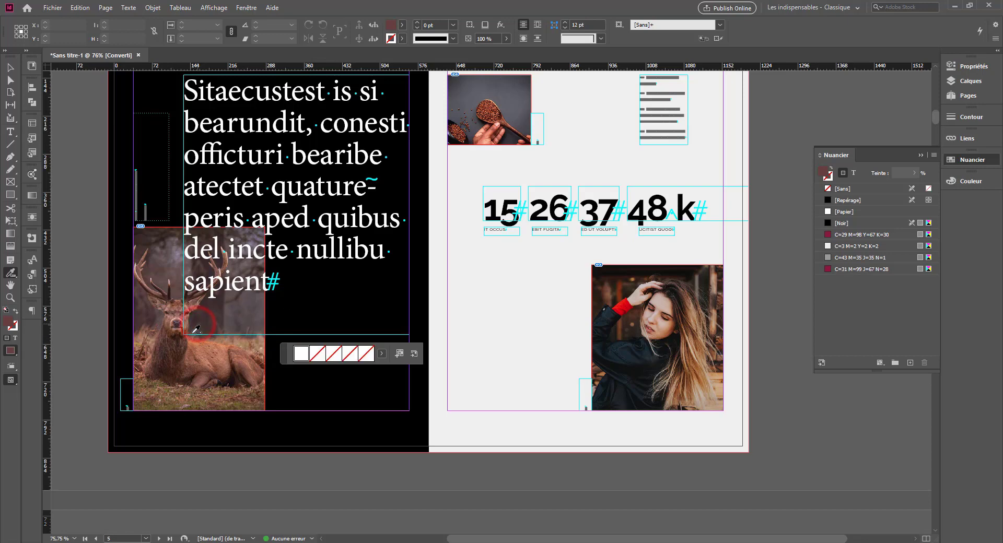
pyautogui.click(179, 342)
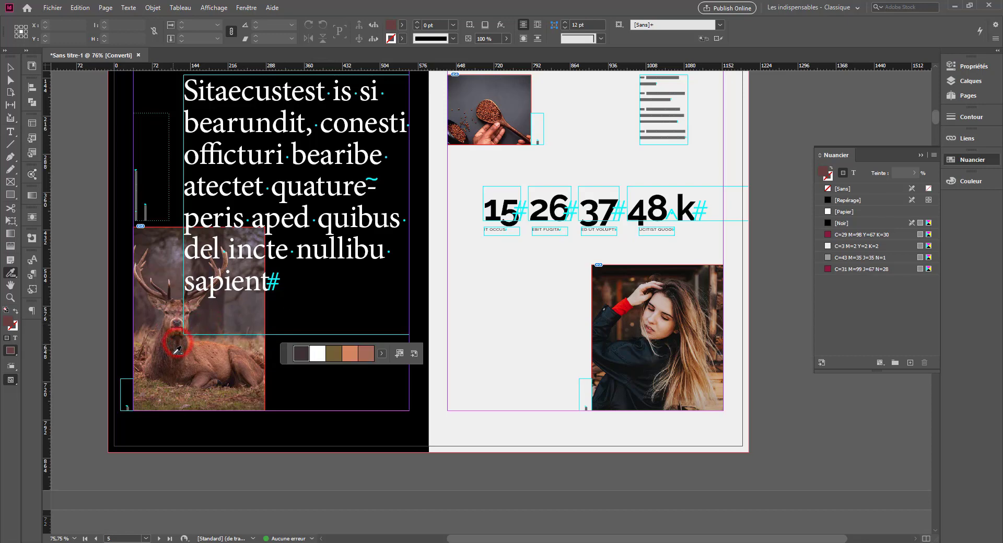
pyautogui.click(220, 326)
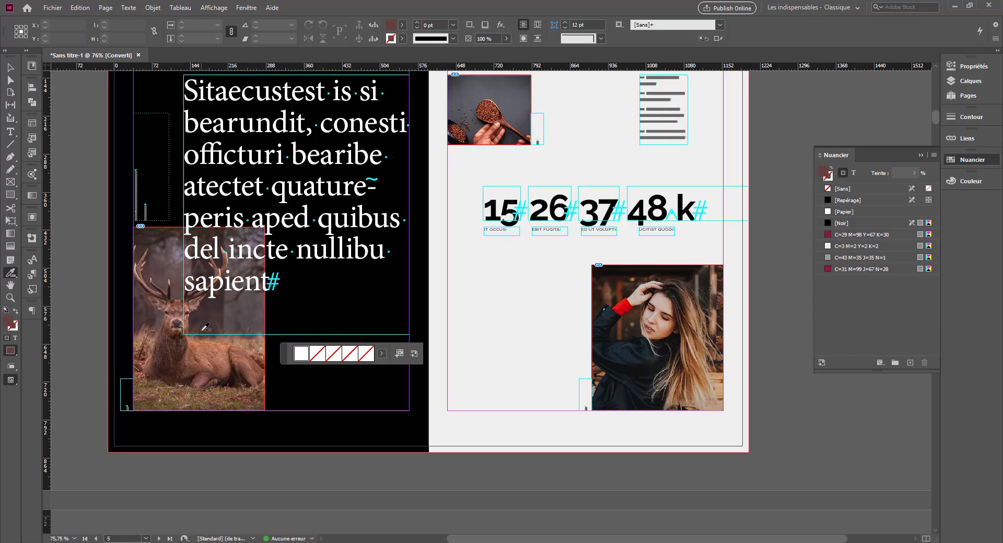
pyautogui.click(200, 351)
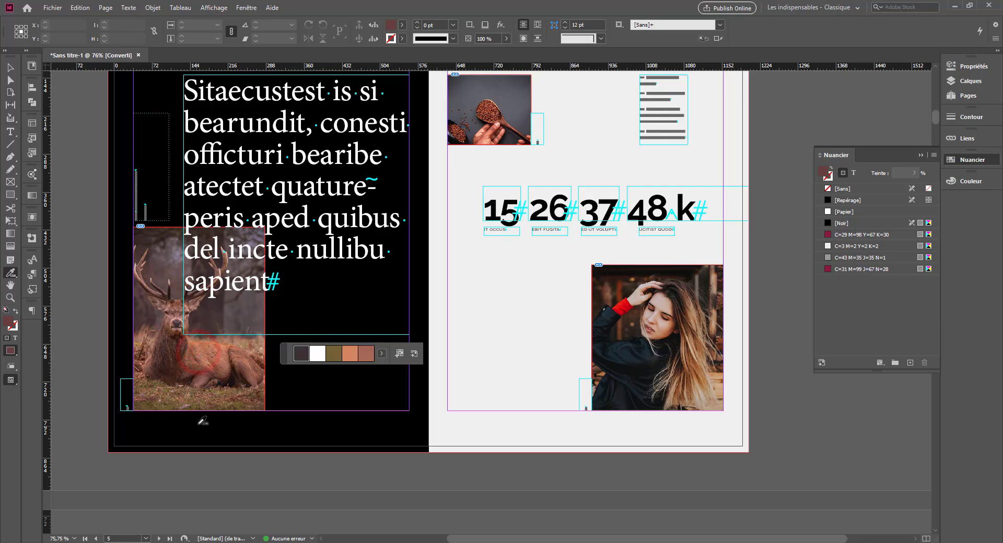
# Pick the orange C=15 M=54 J=67 N=1 from the deer photo's theme and try applying it to page 4's black background
pyautogui.click(350, 354)
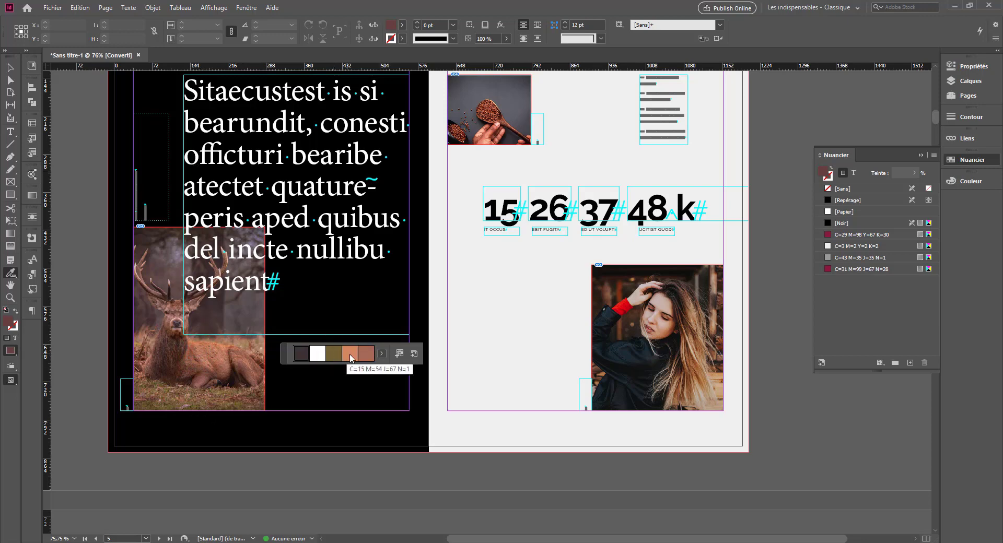
pyautogui.click(318, 406)
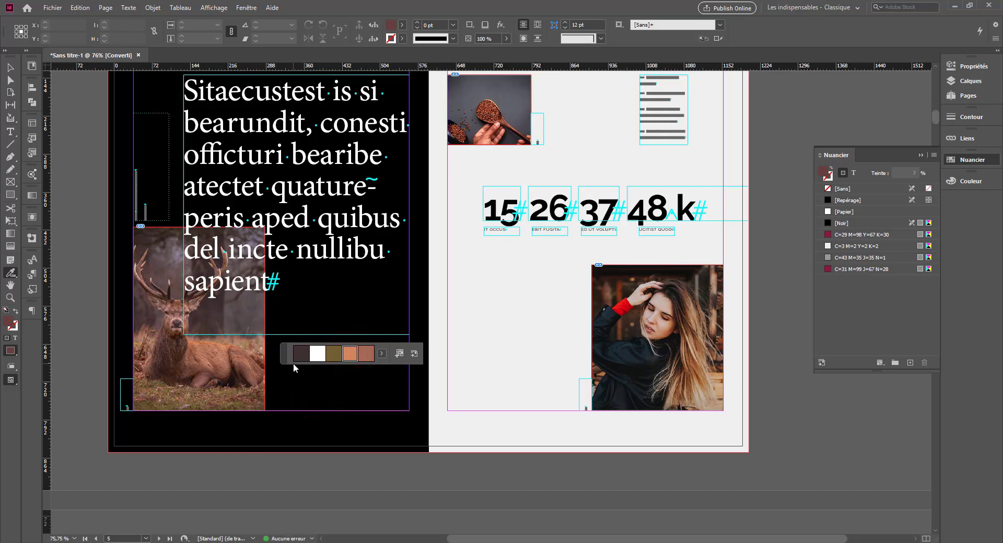
pyautogui.scroll(4, 139, 414)
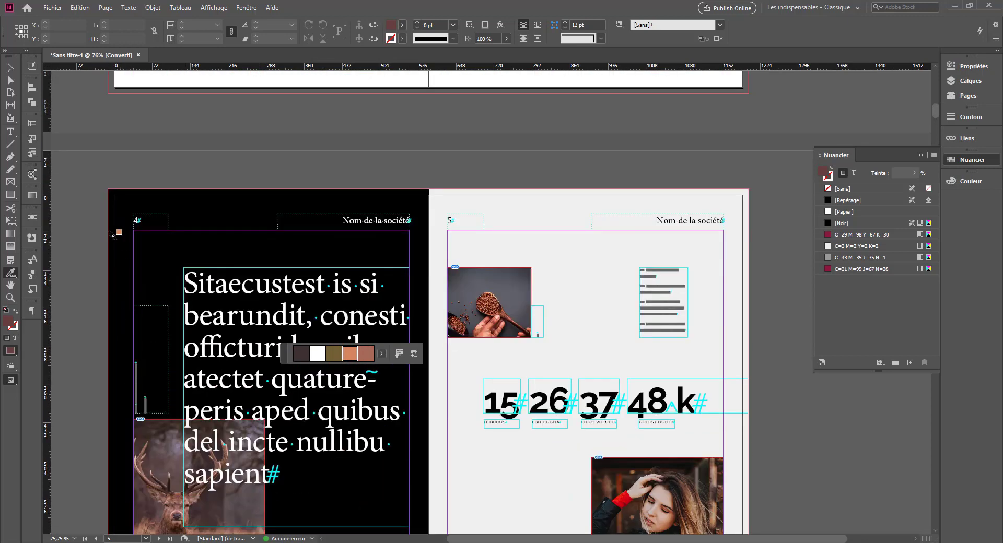
pyautogui.click(113, 235)
# Check the A4-Texte clair sur fond foncé parent page and try again to apply the orange to page 4's background
pyautogui.click(969, 85)
pyautogui.click(965, 96)
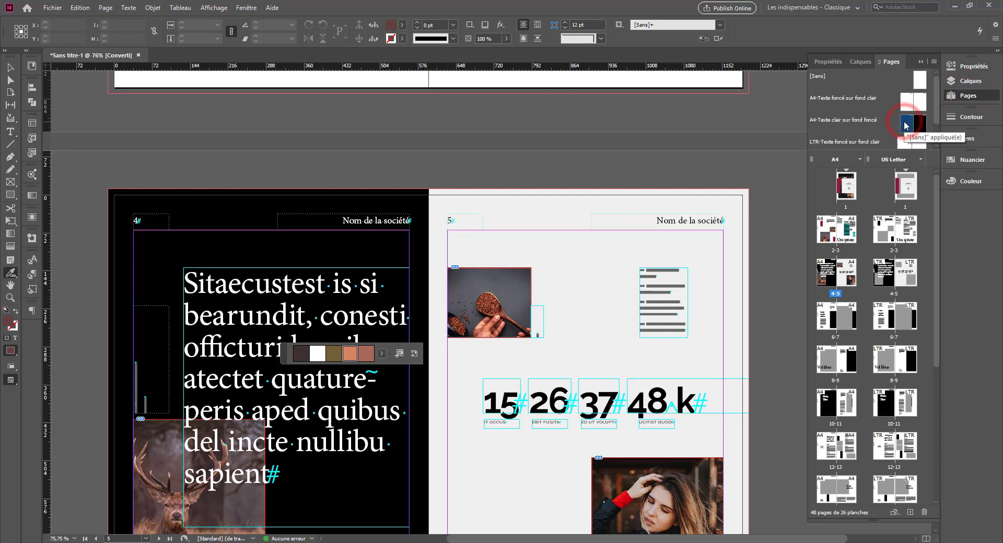
pyautogui.moveTo(906, 124); pyautogui.dragTo(356, 181)
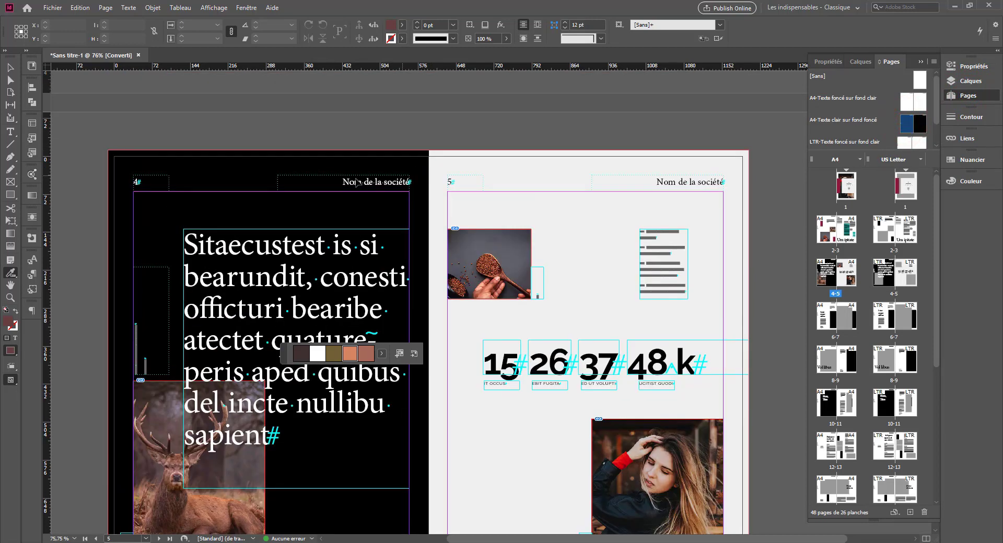
pyautogui.click(205, 178)
pyautogui.click(199, 178)
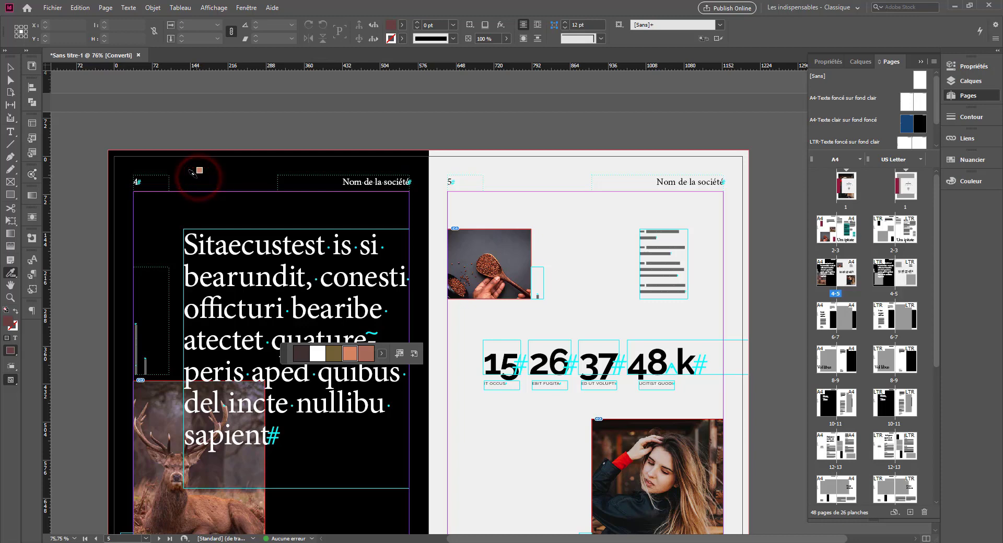
pyautogui.click(197, 179)
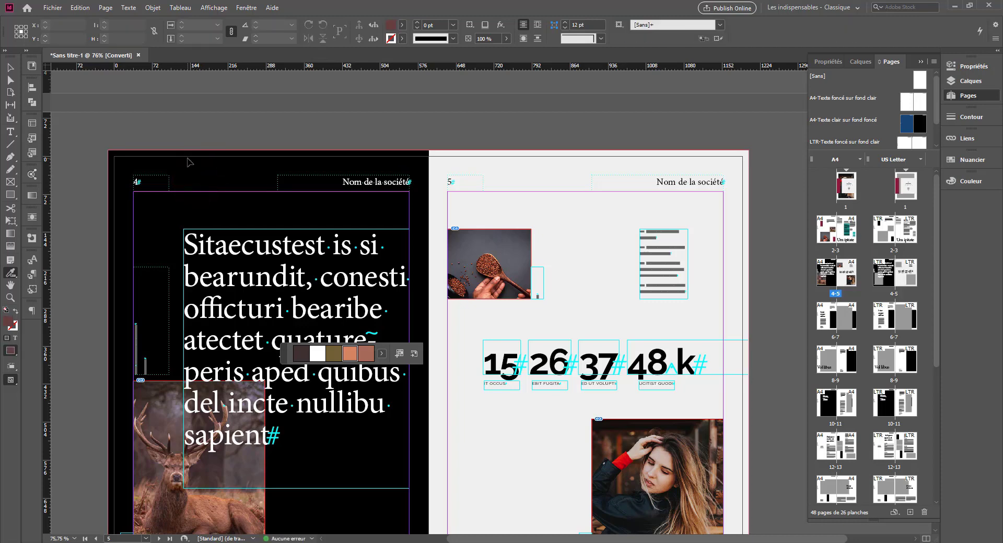
# Override the parent page's black background frame on the 4-5 spread so that it is selected
pyautogui.click(188, 159)
pyautogui.click(188, 174)
pyautogui.click(212, 151)
pyautogui.moveTo(229, 132); pyautogui.dragTo(209, 183)
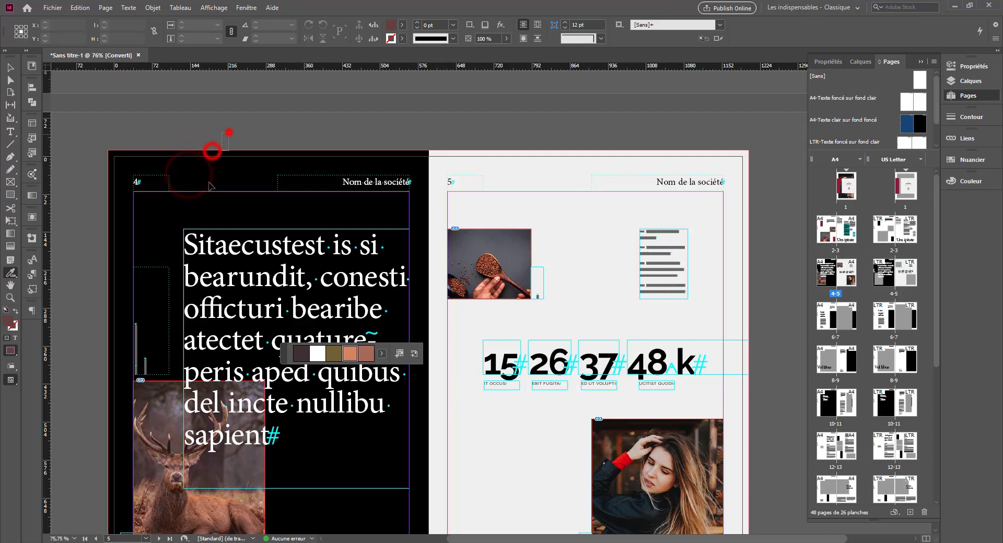
pyautogui.click(198, 174)
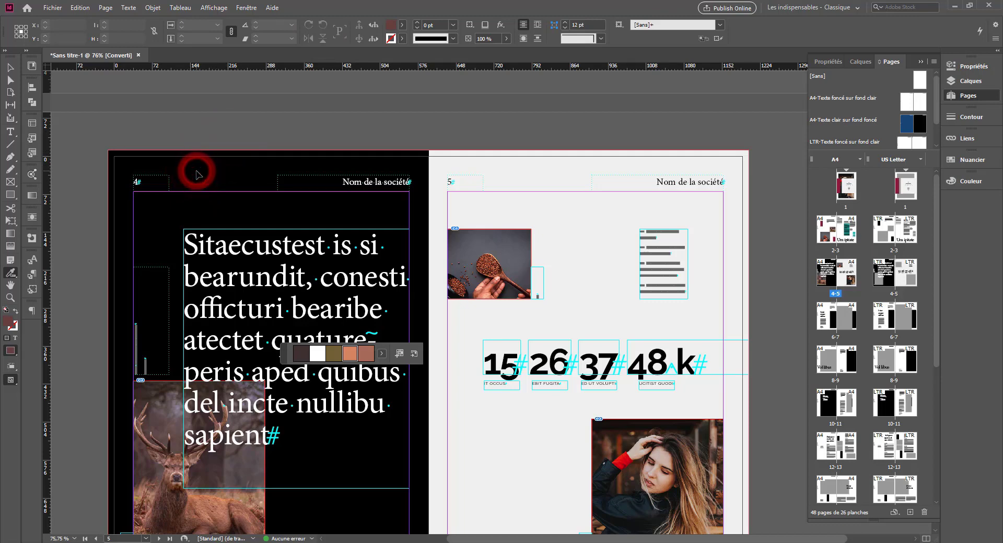
pyautogui.click(196, 165)
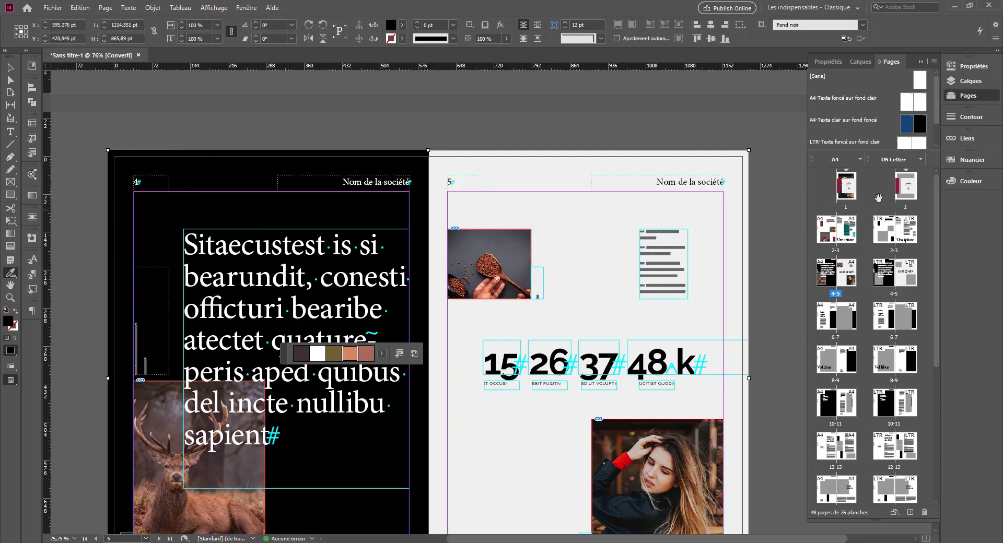
# Apply the picked orange theme colour to the overridden black background on page 4
pyautogui.click(228, 208)
pyautogui.scroll(-1, 293, 207)
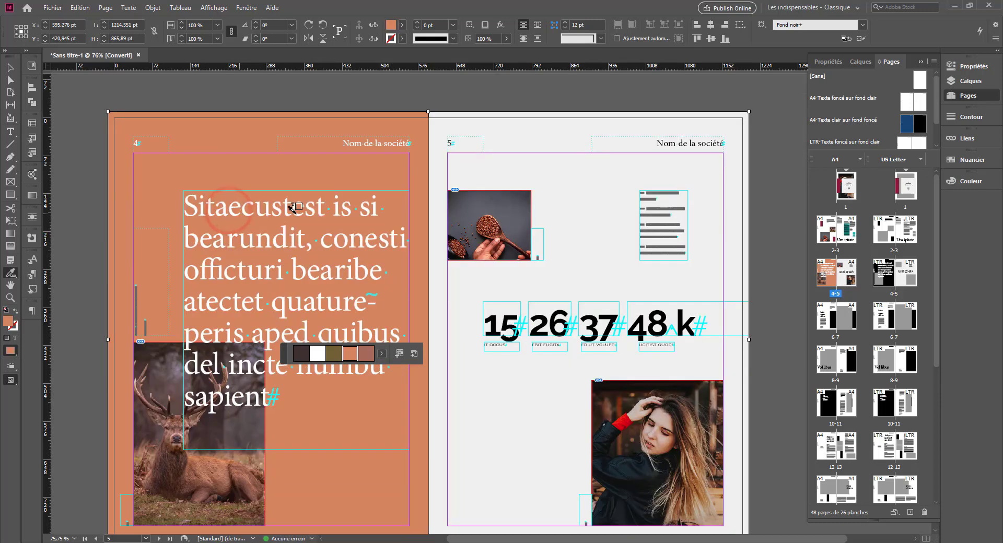
pyautogui.scroll(-1, 293, 208)
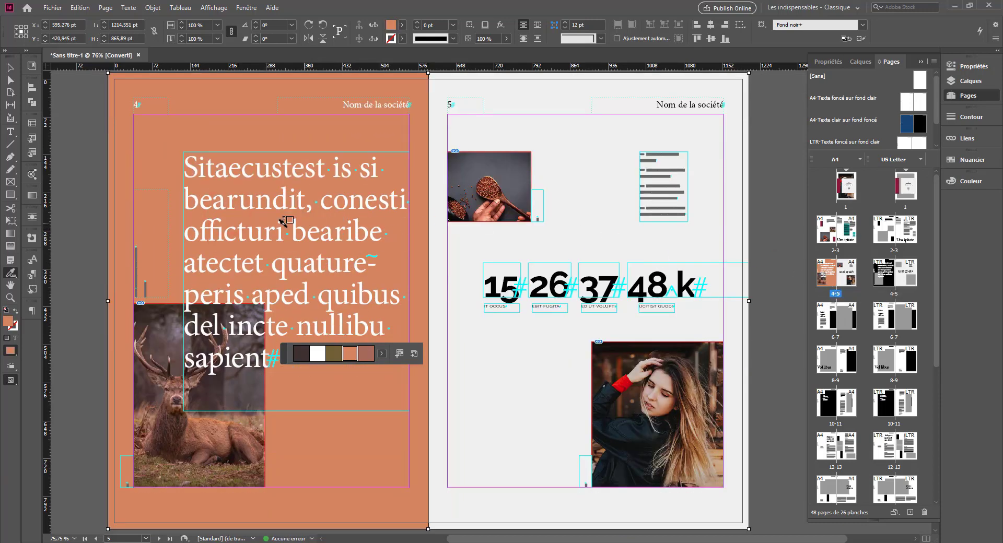
# Fill the black rectangle behind the image placeholder on the 6-7 spread with the orange theme colour
pyautogui.scroll(-5, 287, 223)
pyautogui.scroll(-13, 355, 301)
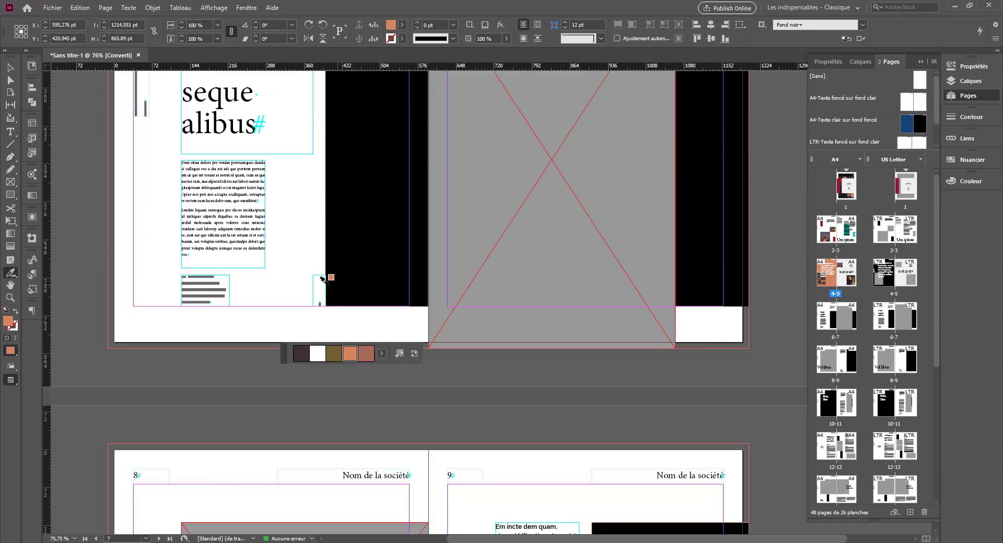
pyautogui.scroll(4, 338, 251)
pyautogui.click(338, 240)
pyautogui.scroll(11, 439, 256)
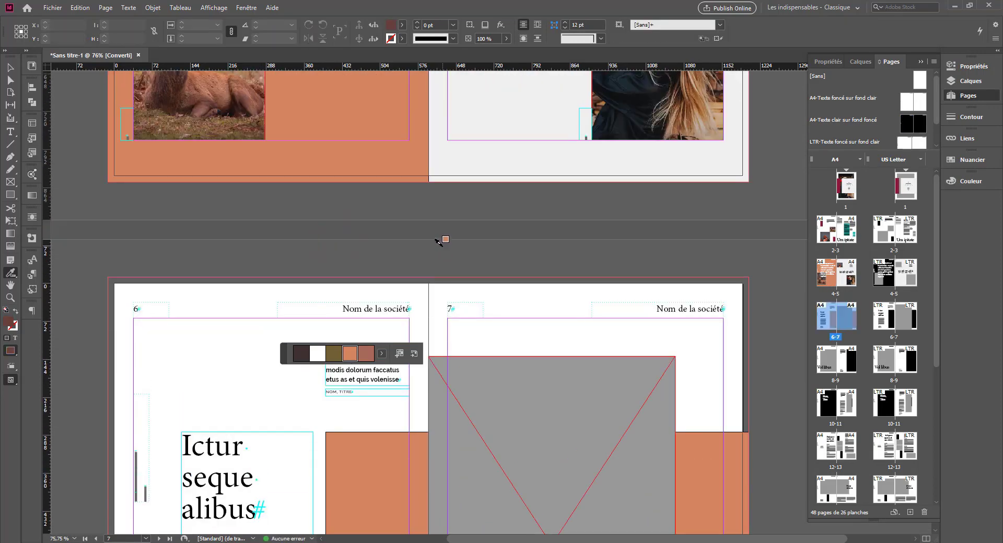
# Try the orange theme colour on page 4's large white text, and undo it
pyautogui.scroll(-2, 438, 242)
pyautogui.scroll(-5, 440, 239)
pyautogui.scroll(9, 441, 241)
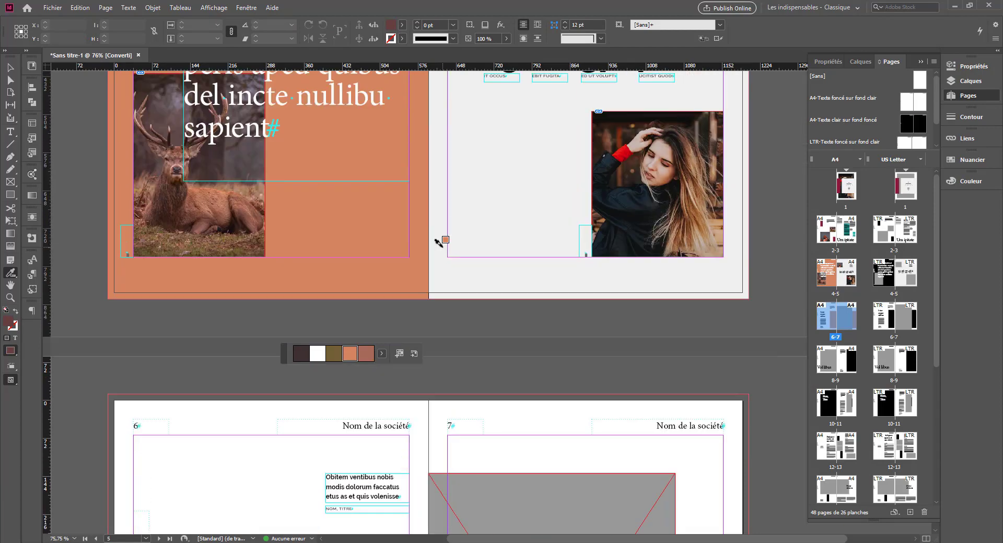
pyautogui.click(320, 184)
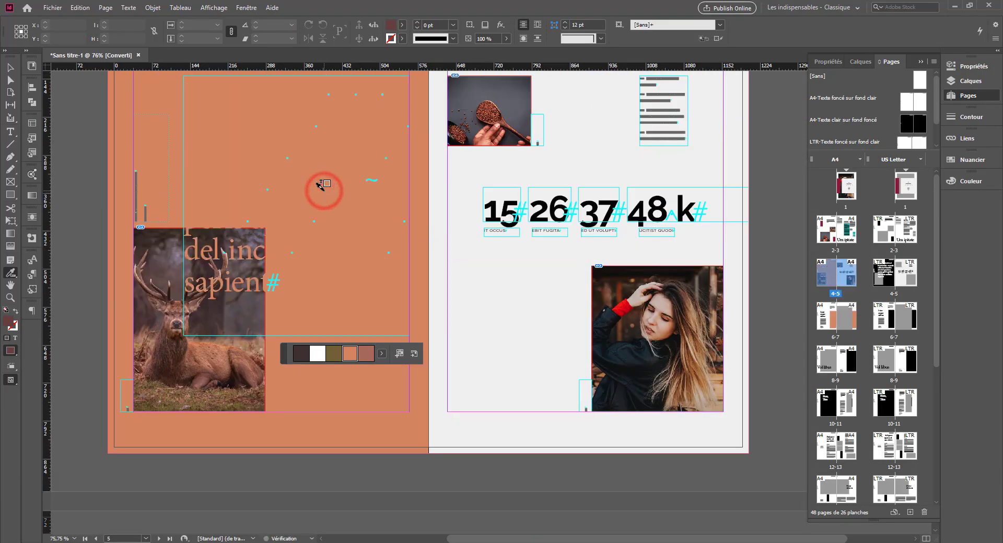
pyautogui.hotkey('ctrl', 'z')
# Apply the orange theme colour to the bold introductory paragraph on page 2 and the large "Um ipitate" title on page 3
pyautogui.scroll(10, 420, 209)
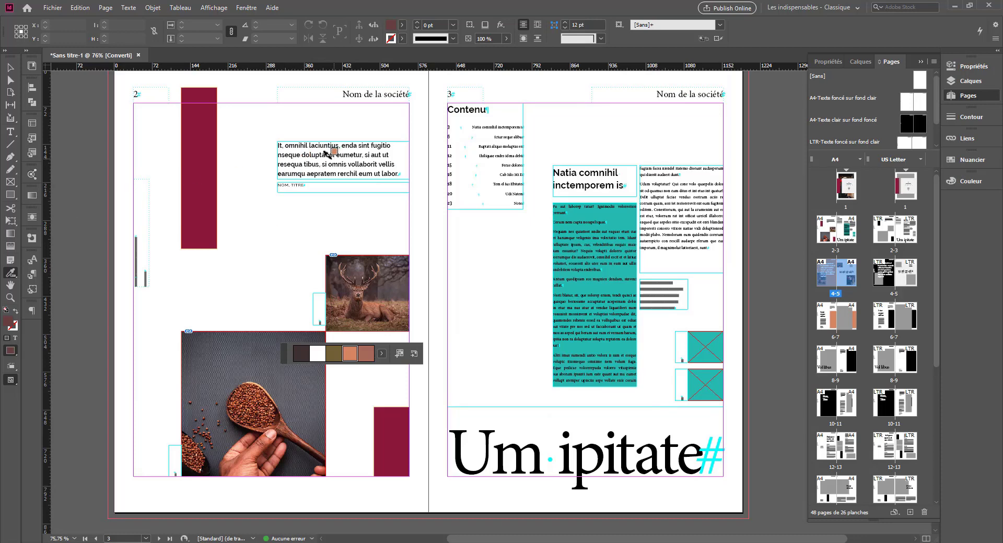
pyautogui.click(315, 152)
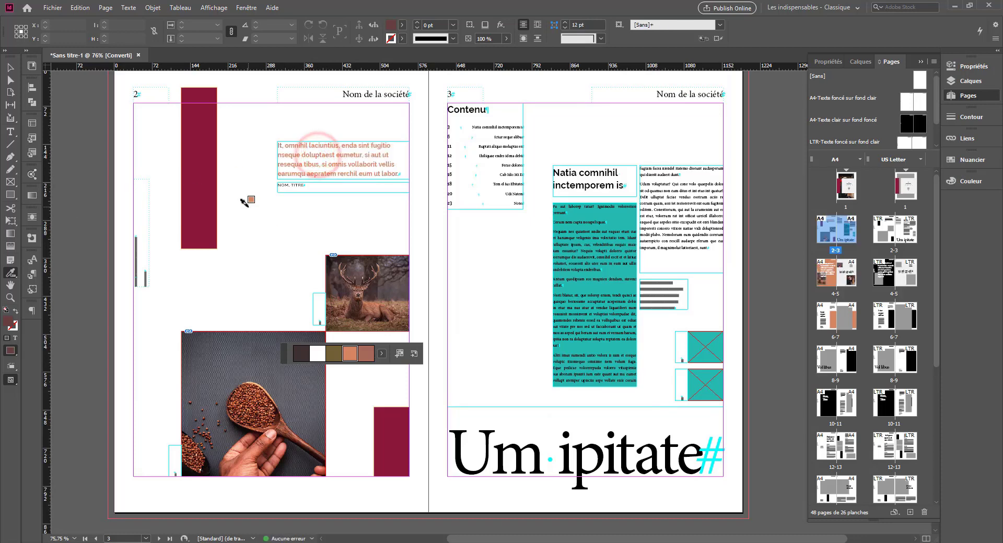
pyautogui.click(489, 430)
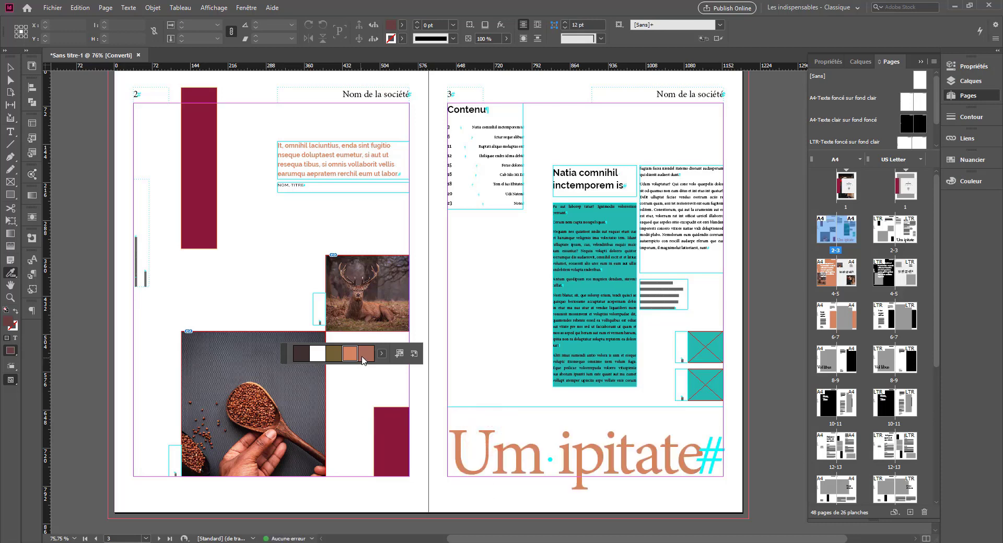
# Sample the burgundy rectangle on page 2 with the Eyedropper tool and try applying it to the orange paragraph and the "Um ipitate" title
pyautogui.click(10, 273)
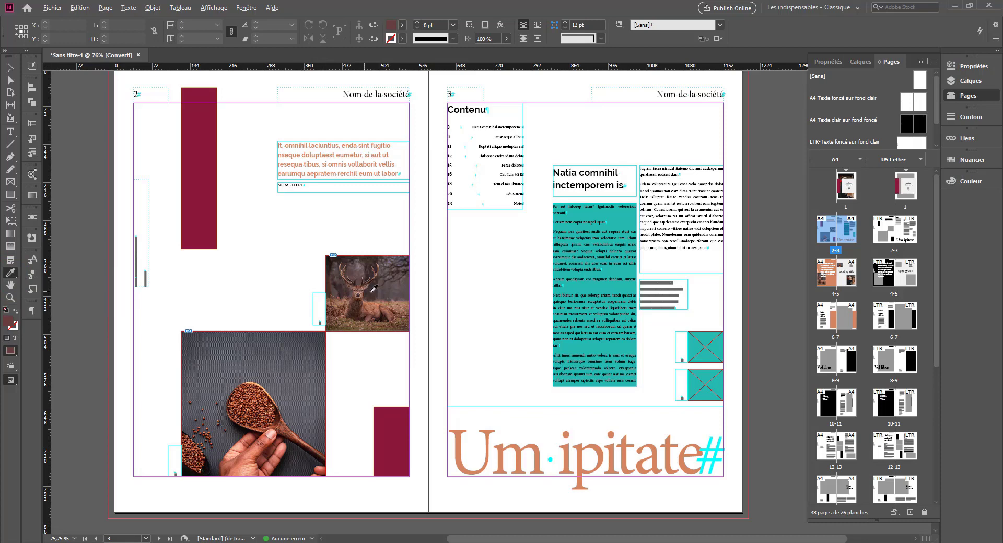
pyautogui.click(394, 421)
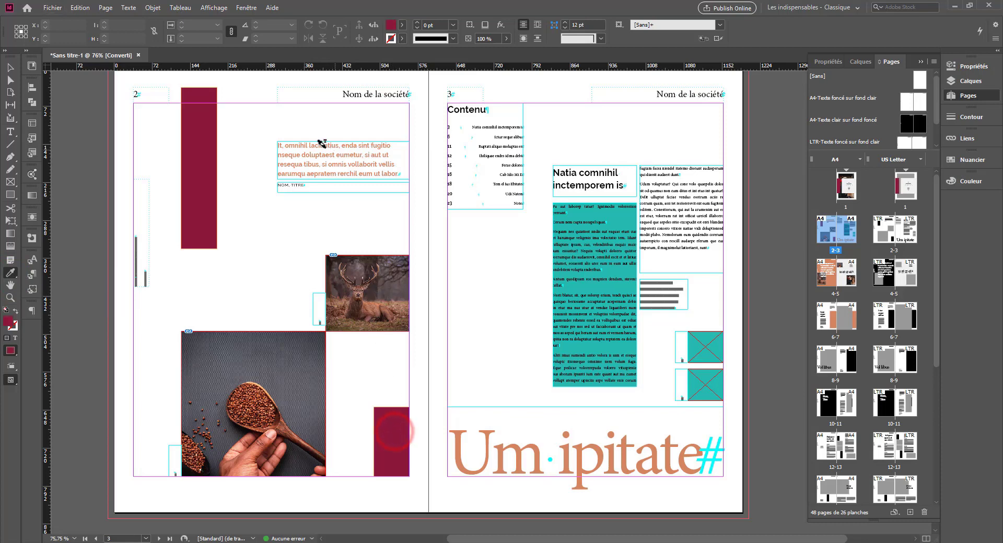
pyautogui.click(319, 148)
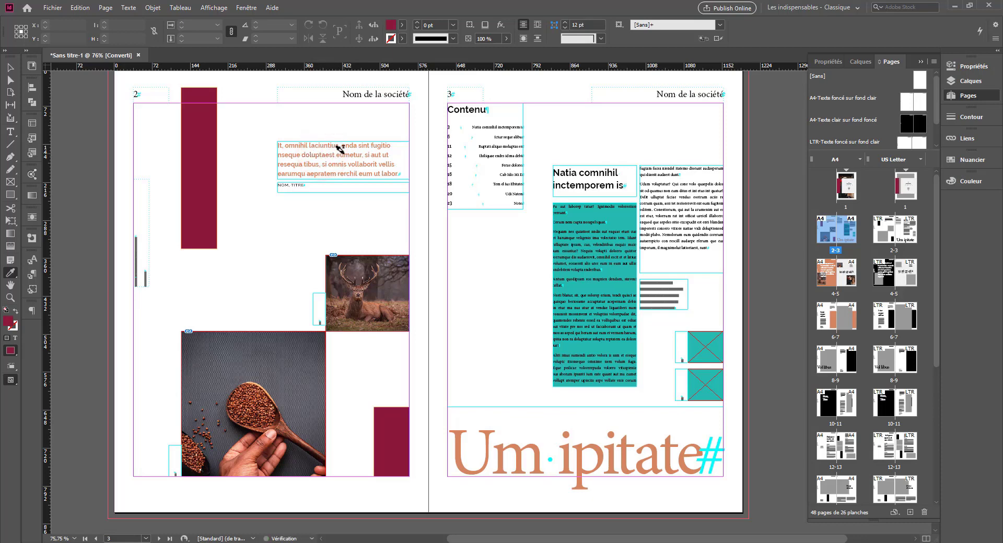
pyautogui.click(343, 154)
pyautogui.moveTo(306, 147); pyautogui.dragTo(344, 165)
pyautogui.moveTo(449, 433); pyautogui.dragTo(543, 460)
# Pick the olive colour with the Color Theme tool, try it as the fill of page 2's introductory text frame, and undo that fill
pyautogui.click(12, 274)
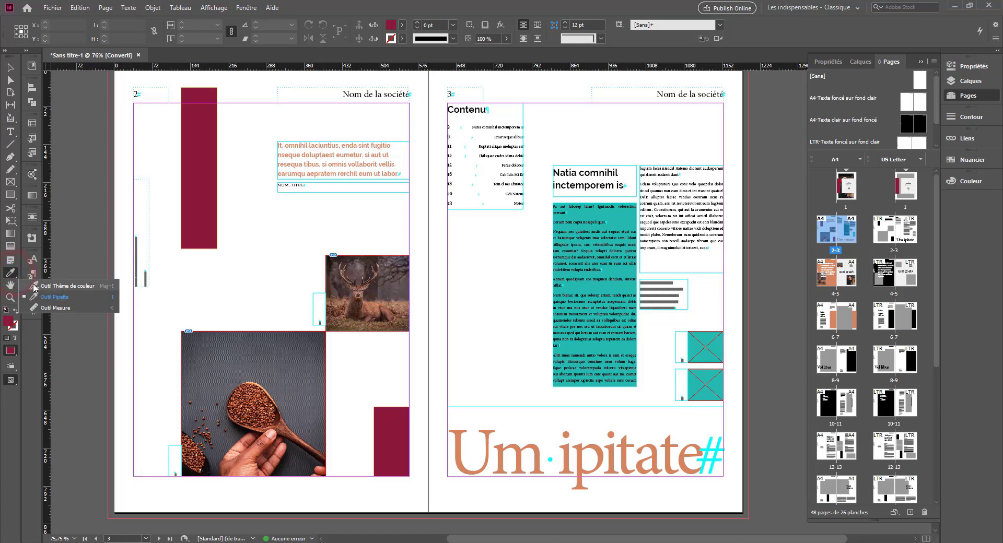
pyautogui.click(35, 286)
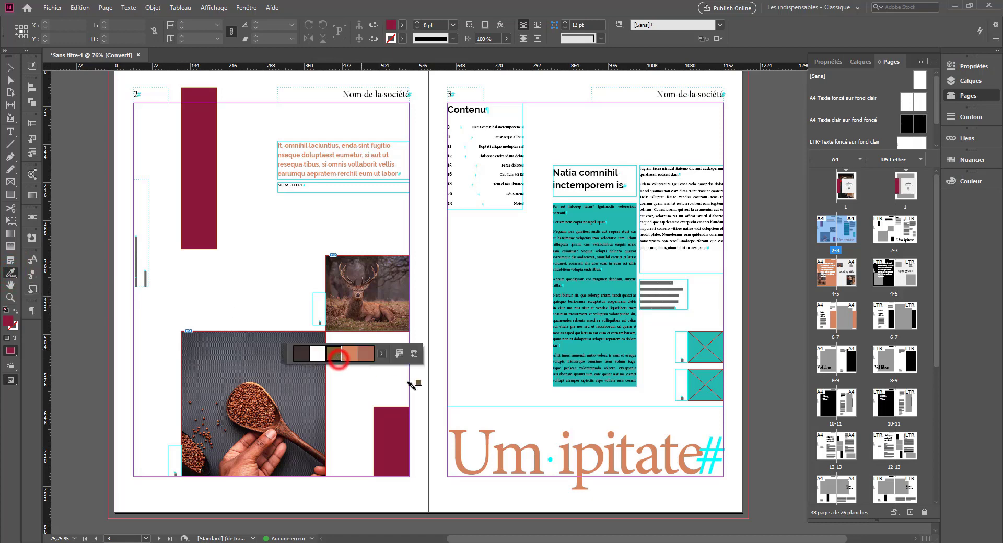
pyautogui.click(337, 361)
pyautogui.click(339, 152)
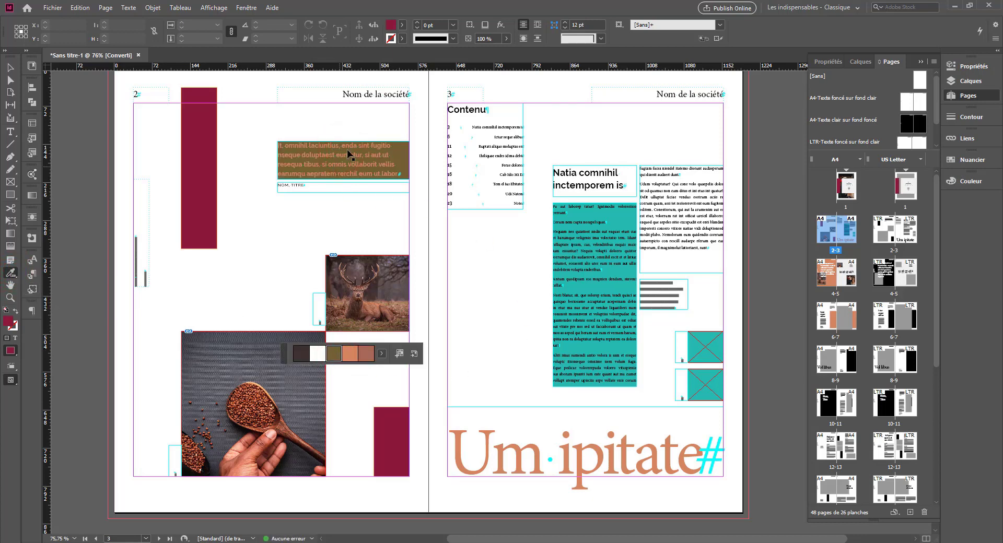
pyautogui.hotkey('ctrl', 'z')
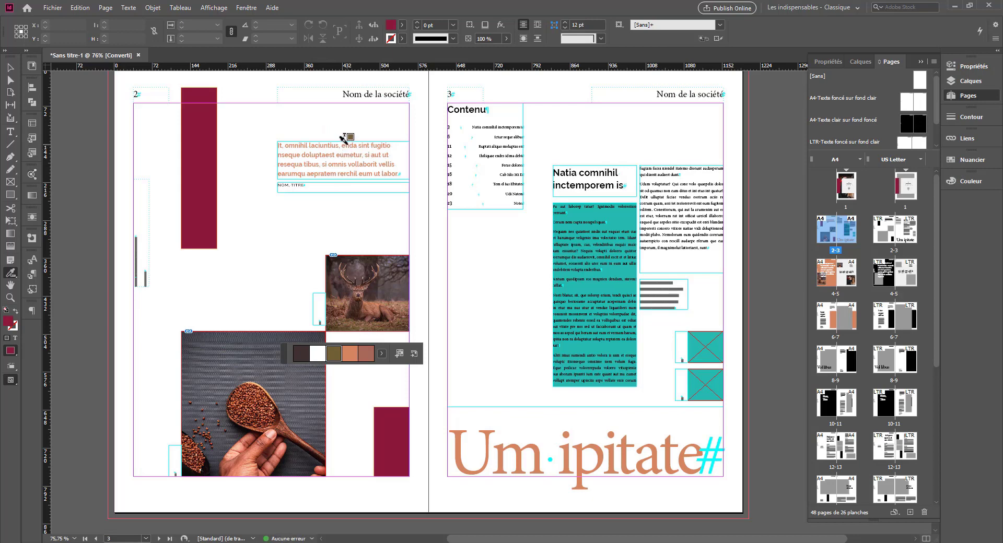
# Apply the olive theme colour to page 2's introductory paragraph and the word "Um" in page 3's title, and switch to the Selection tool
pyautogui.click(347, 139)
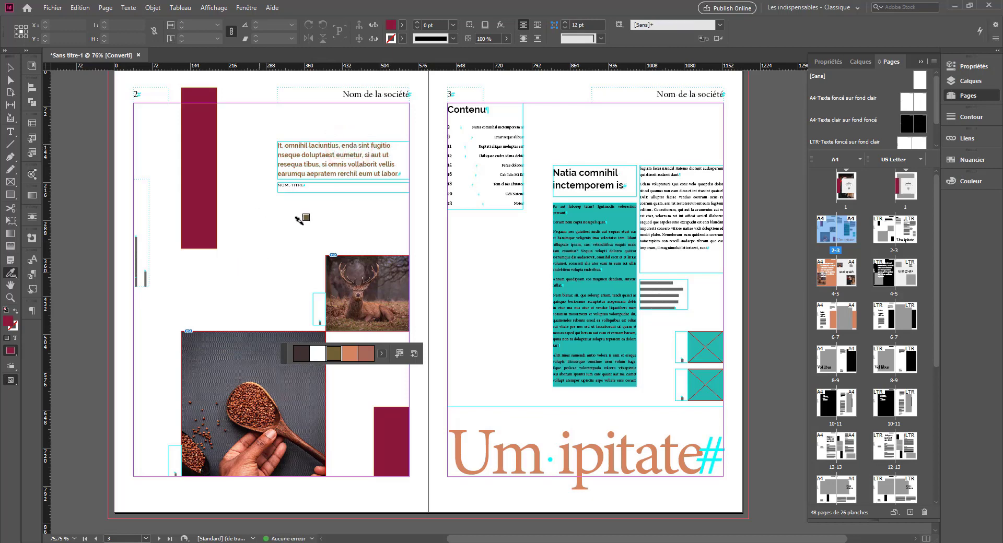
pyautogui.click(473, 446)
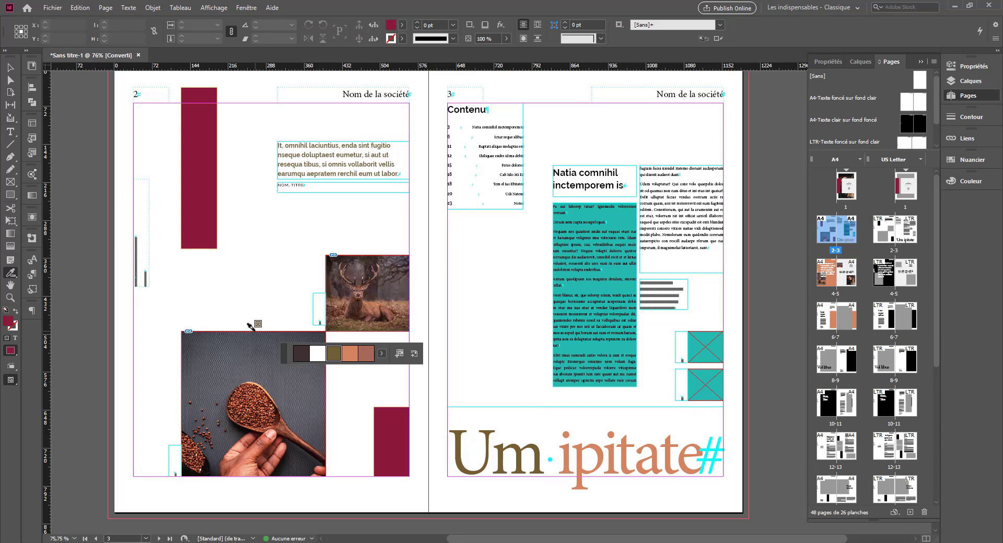
pyautogui.scroll(-5, 247, 329)
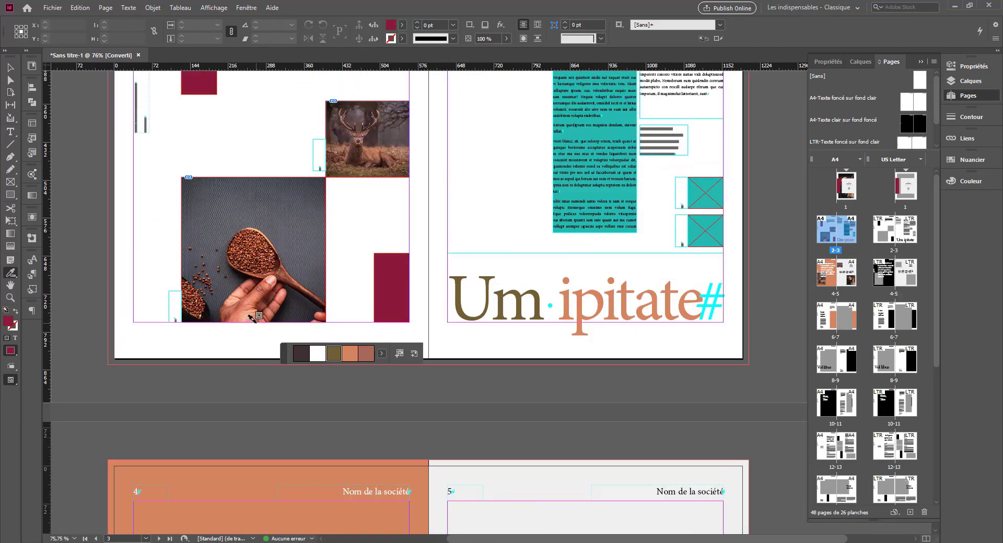
pyautogui.scroll(6, 253, 319)
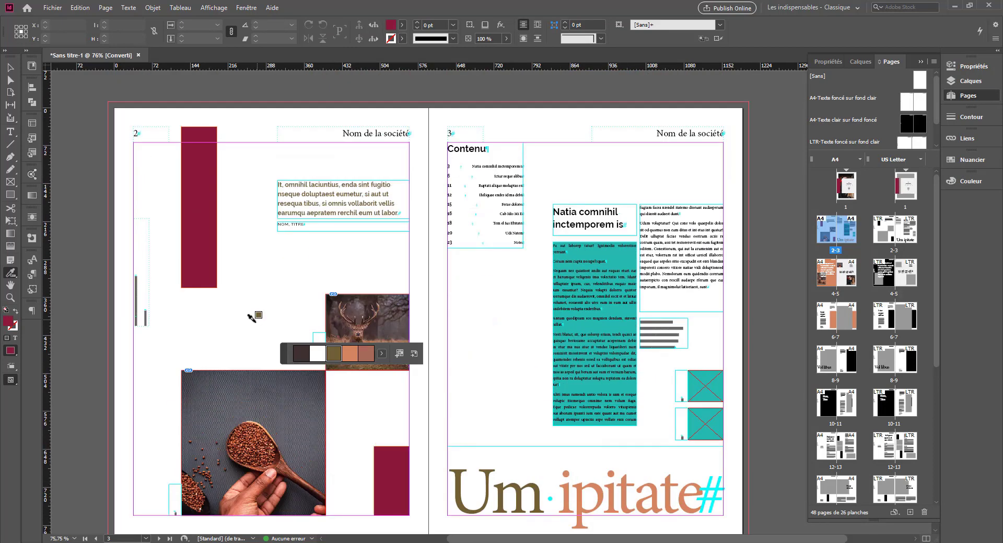
pyautogui.click(10, 67)
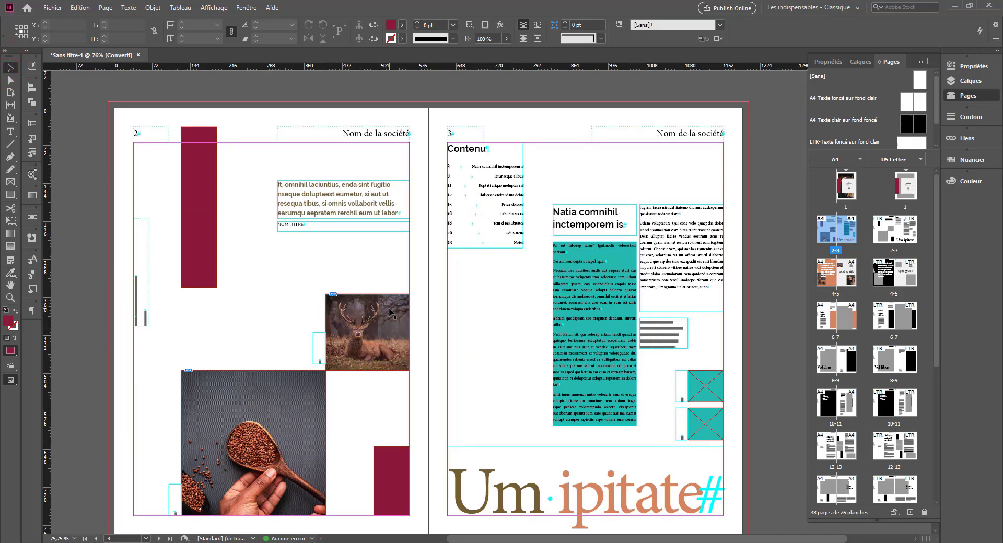